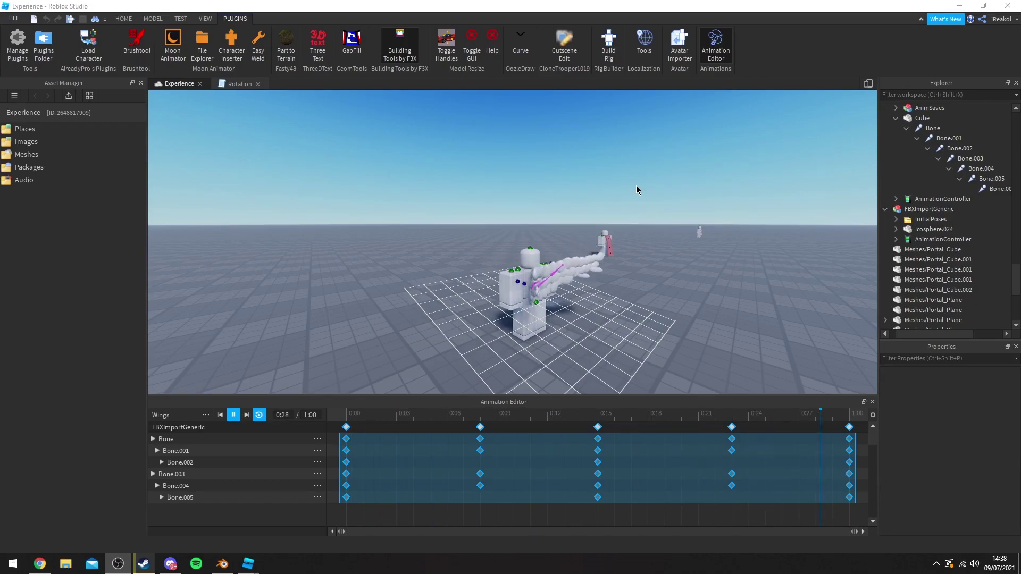
{"action": "right_click_drag", "start_coordinate": [665, 235], "coordinate": [667, 236]}
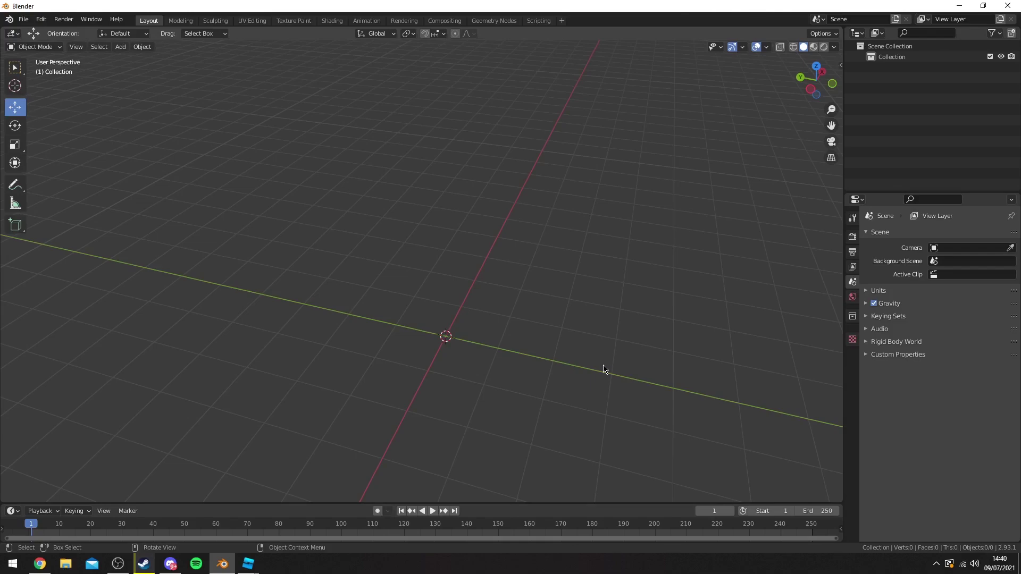
Step: Add a cube mesh at the origin and scale it down
{"action": "left_click", "coordinate": [122, 49]}
{"action": "mouse_move", "coordinate": [139, 61]}
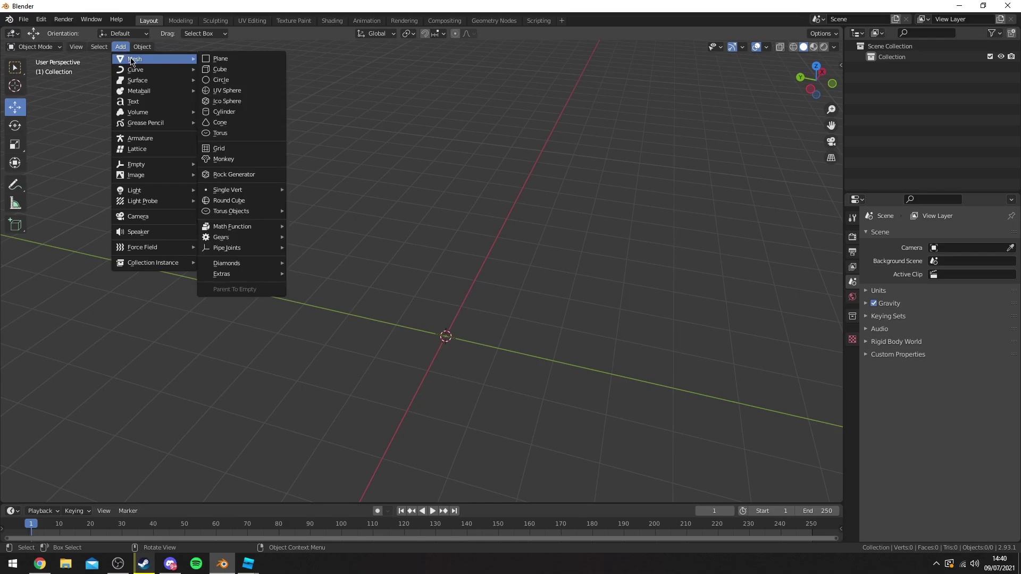
{"action": "left_click", "coordinate": [222, 72]}
{"action": "key", "text": "KP_Decimal"}
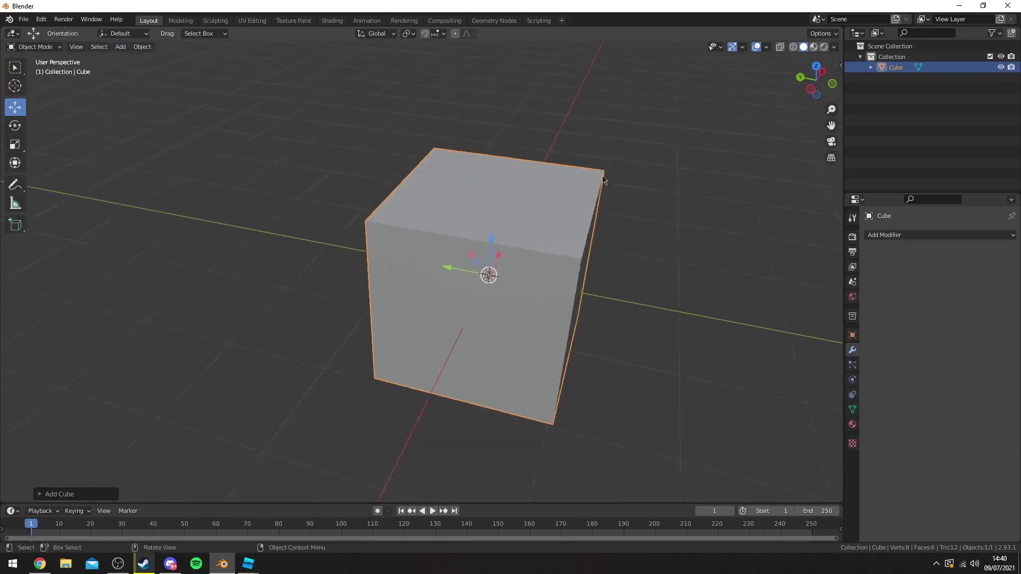
{"action": "key", "text": "s"}
{"action": "left_click", "coordinate": [516, 238]}
Step: In the left orthographic view, move the cube up and outward from the origin in the positive Y direction
{"action": "middle_click_drag", "start_coordinate": [524, 234], "coordinate": [585, 202]}
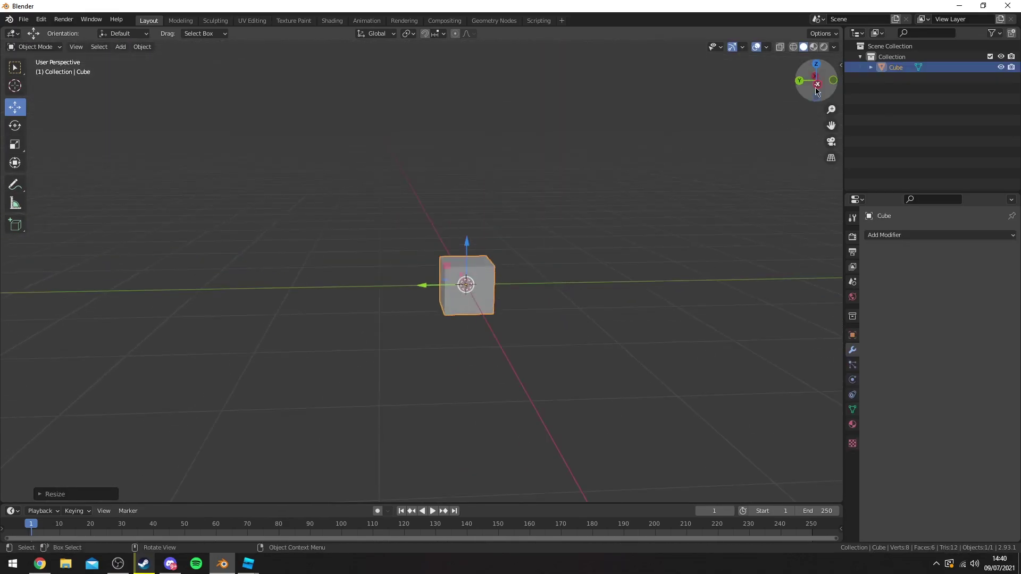
{"action": "left_click", "coordinate": [816, 84]}
{"action": "left_click_drag", "start_coordinate": [514, 334], "coordinate": [468, 280]}
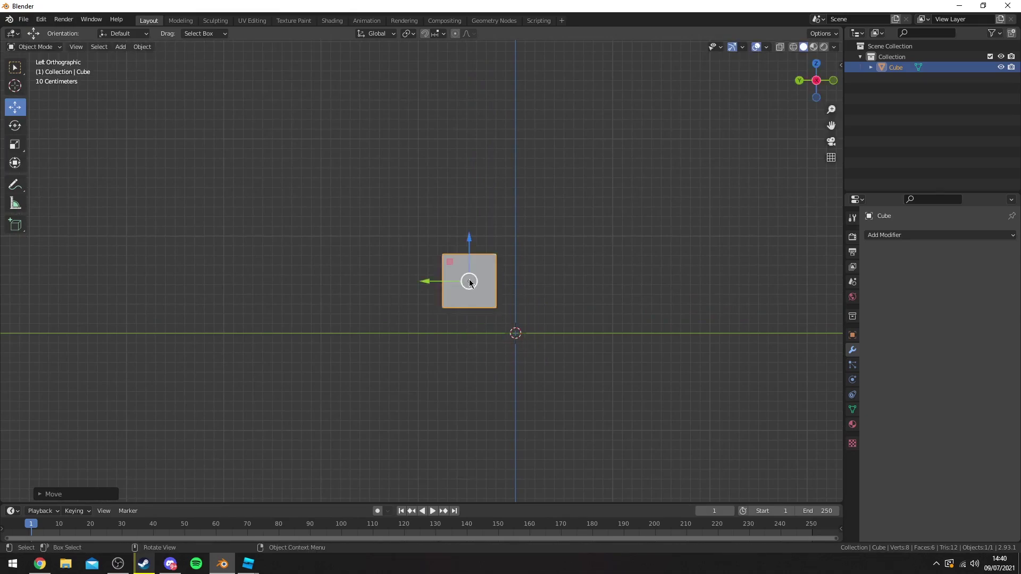
Step: Reshape the cube into a slanted, tapered bar by moving its outer face up and outward, rotating it and shrinking it
{"action": "key", "text": "Tab"}
{"action": "left_click_drag", "start_coordinate": [378, 207], "coordinate": [432, 335]}
{"action": "left_click_drag", "start_coordinate": [410, 221], "coordinate": [460, 346]}
{"action": "middle_click_drag", "start_coordinate": [461, 227], "coordinate": [518, 330], "text": "shift"}
{"action": "scroll", "coordinate": [517, 330], "scroll_direction": "down", "scroll_amount": 3}
{"action": "left_click_drag", "start_coordinate": [468, 340], "coordinate": [374, 278]}
{"action": "key", "text": "r"}
{"action": "left_click", "coordinate": [522, 334]}
{"action": "key", "text": "s"}
{"action": "left_click", "coordinate": [524, 292]}
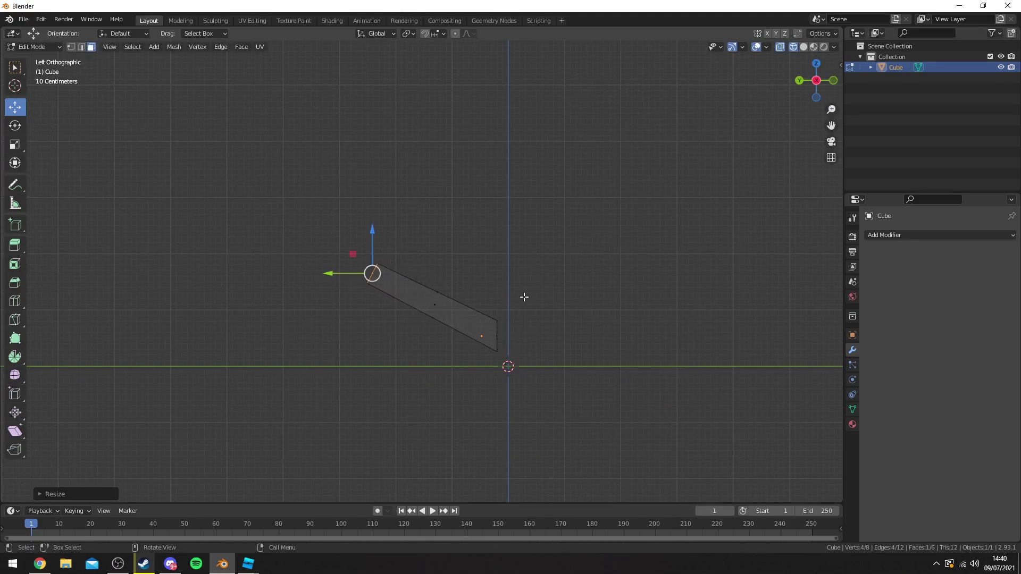
Step: Extrude the bar's end face outward into a second, flatter segment and rotate and shrink the new end
{"action": "middle_click_drag", "start_coordinate": [464, 229], "coordinate": [526, 288], "text": "shift"}
{"action": "key", "text": "e"}
{"action": "left_click", "coordinate": [348, 236]}
{"action": "left_click_drag", "start_coordinate": [275, 258], "coordinate": [271, 284]}
{"action": "left_click", "coordinate": [269, 306]}
{"action": "key", "text": "r"}
{"action": "left_click", "coordinate": [433, 251]}
{"action": "key", "text": "s"}
{"action": "left_click", "coordinate": [410, 261]}
Step: Extrude the bar's end face into a third segment as the wing tip and return to Object Mode with nothing selected
{"action": "middle_click_drag", "start_coordinate": [410, 261], "coordinate": [529, 258], "text": "shift"}
{"action": "key", "text": "e"}
{"action": "left_click", "coordinate": [401, 260]}
{"action": "key", "text": "s"}
{"action": "key", "text": "Escape"}
{"action": "key", "text": "Tab"}
{"action": "middle_click_drag", "start_coordinate": [410, 269], "coordinate": [470, 200]}
{"action": "left_click", "coordinate": [524, 287]}
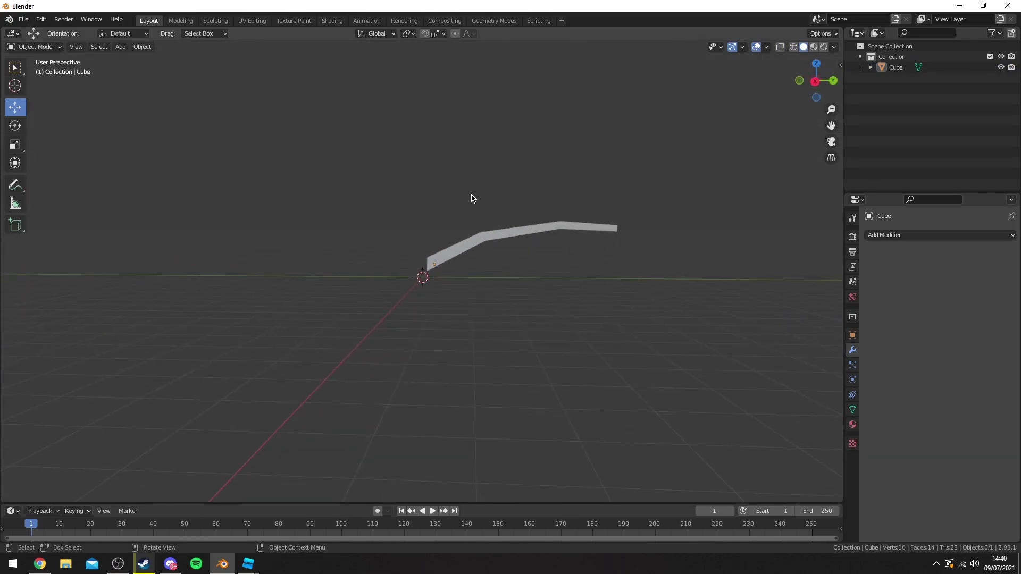
Step: Add a second cube and move it along Y so it sits beneath the inner end of the bar
{"action": "middle_click_drag", "start_coordinate": [490, 161], "coordinate": [464, 207]}
{"action": "left_click", "coordinate": [451, 286]}
{"action": "left_click", "coordinate": [128, 46]}
{"action": "mouse_move", "coordinate": [134, 60]}
{"action": "left_click", "coordinate": [223, 81]}
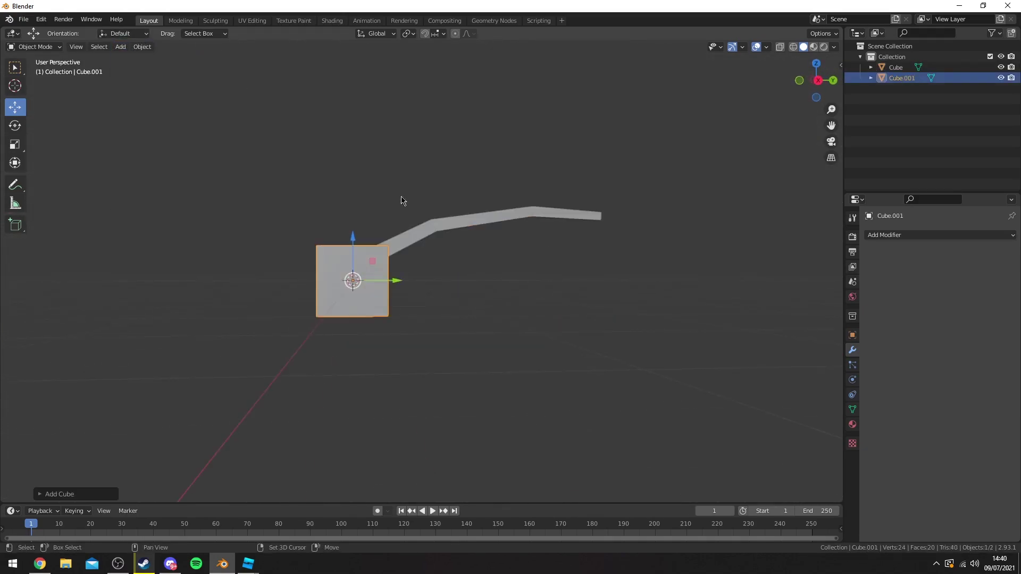
{"action": "middle_click_drag", "start_coordinate": [393, 290], "coordinate": [431, 303], "text": "shift"}
{"action": "left_click_drag", "start_coordinate": [434, 295], "coordinate": [462, 296]}
Step: Scale the second cube down along the X axis into a thin slab
{"action": "middle_click_drag", "start_coordinate": [520, 318], "coordinate": [595, 340]}
{"action": "key", "text": "s"}
{"action": "key", "text": "x"}
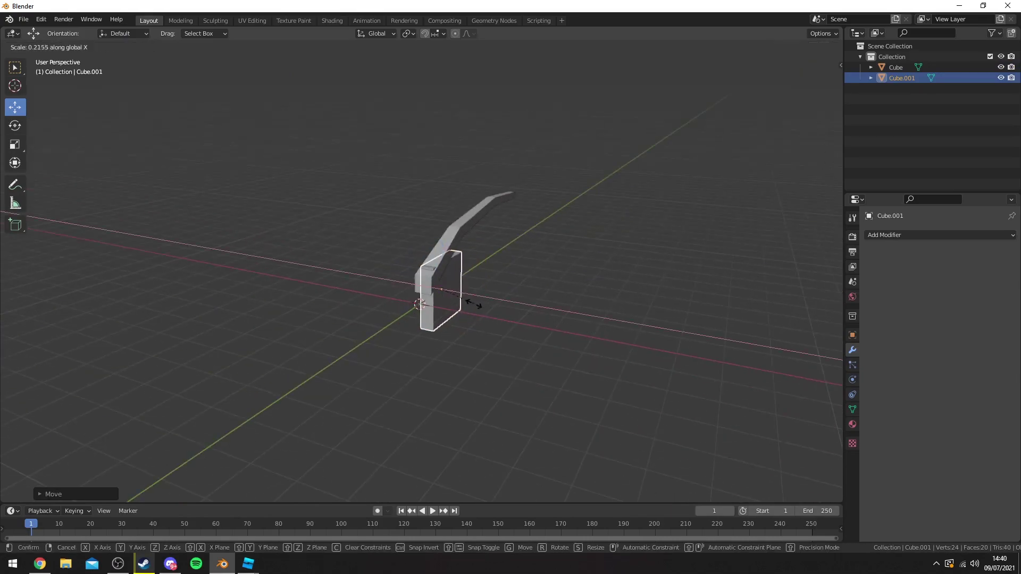
{"action": "left_click", "coordinate": [450, 304]}
Step: Move the slab's upper corner vertices in the right orthographic view so its top edge follows the first bar segment
{"action": "middle_click_drag", "start_coordinate": [485, 269], "coordinate": [426, 250]}
{"action": "key", "text": "Tab"}
{"action": "key", "text": "shift+z"}
{"action": "key", "text": "1"}
{"action": "left_click_drag", "start_coordinate": [392, 242], "coordinate": [428, 283]}
{"action": "left_click", "coordinate": [820, 84]}
Step: Extrude the slab's outer face twice along the underside of the bar, out to the wing tip
{"action": "key", "text": "3"}
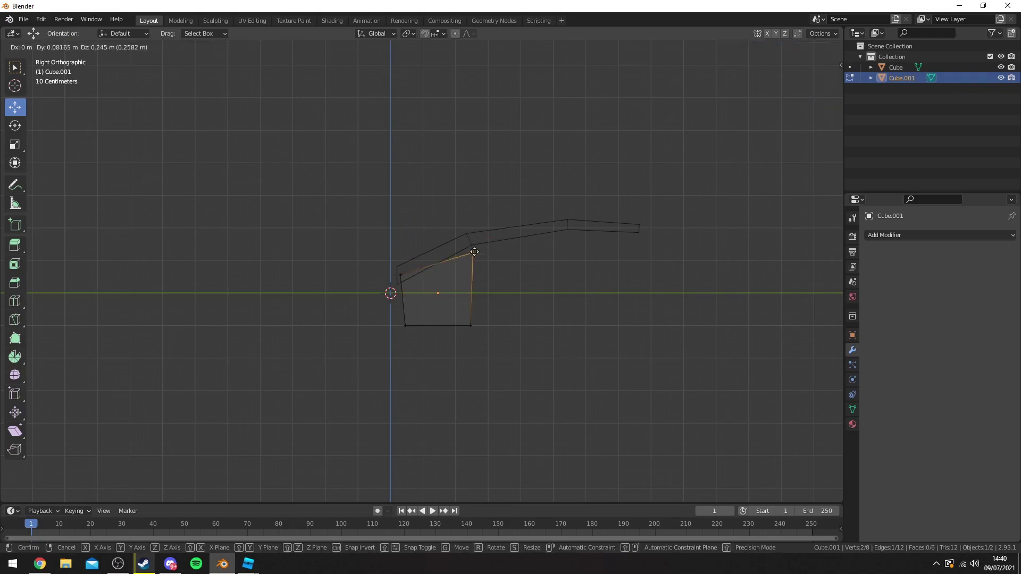
{"action": "key", "text": "e"}
{"action": "left_click", "coordinate": [586, 267]}
{"action": "left_click_drag", "start_coordinate": [552, 285], "coordinate": [567, 271]}
{"action": "key", "text": "e"}
{"action": "left_click", "coordinate": [652, 274]}
{"action": "key", "text": "1"}
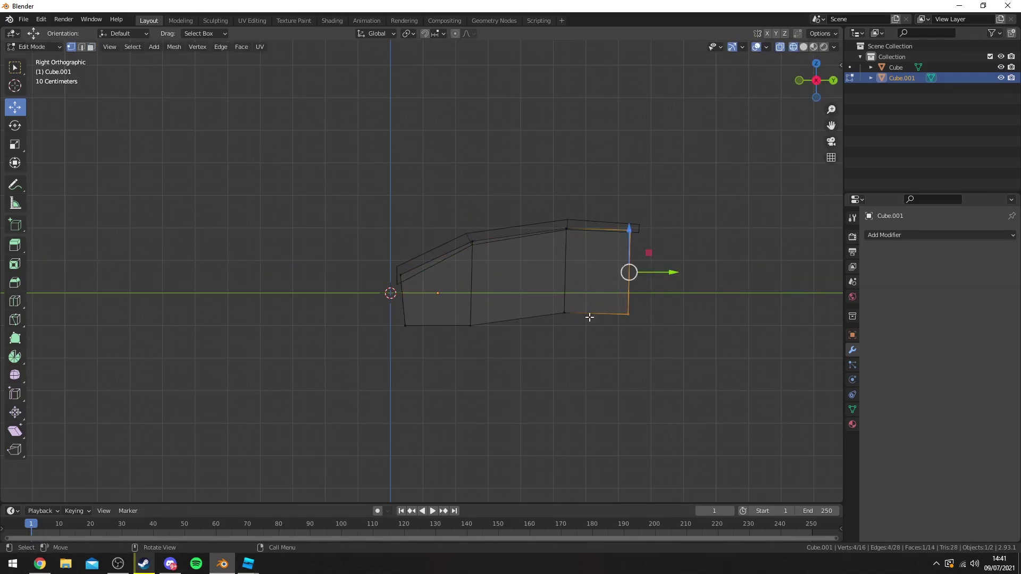
Step: Try extending only the innermost bottom face of the slab downward, and undo the extrusion
{"action": "key", "text": "3"}
{"action": "left_click_drag", "start_coordinate": [605, 302], "coordinate": [587, 321]}
{"action": "key", "text": "2"}
{"action": "key", "text": "3"}
{"action": "left_click_drag", "start_coordinate": [448, 314], "coordinate": [423, 341]}
{"action": "left_click_drag", "start_coordinate": [437, 300], "coordinate": [434, 334]}
{"action": "key", "text": "ctrl+z"}
{"action": "key", "text": "e"}
{"action": "left_click", "coordinate": [493, 377]}
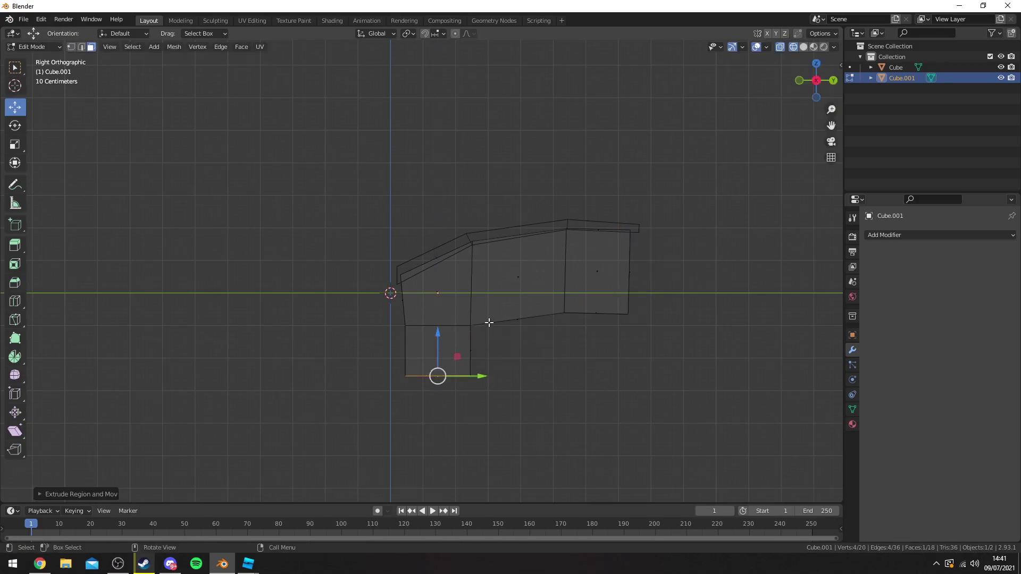
{"action": "key", "text": "ctrl+z"}
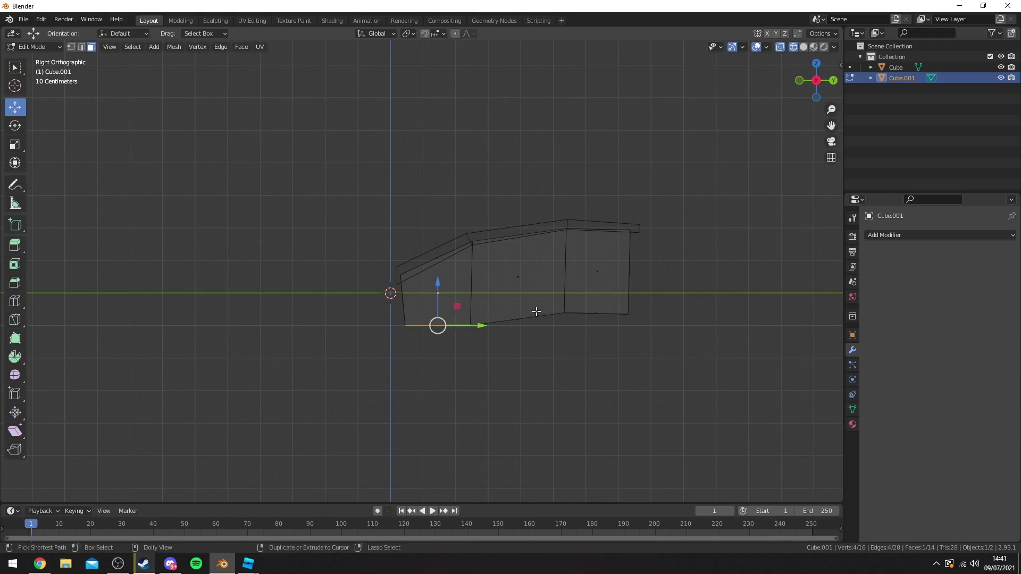
Step: Extrude the slab's two innermost bottom faces downward together
{"action": "left_click_drag", "start_coordinate": [536, 312], "coordinate": [410, 346]}
{"action": "key", "text": "e"}
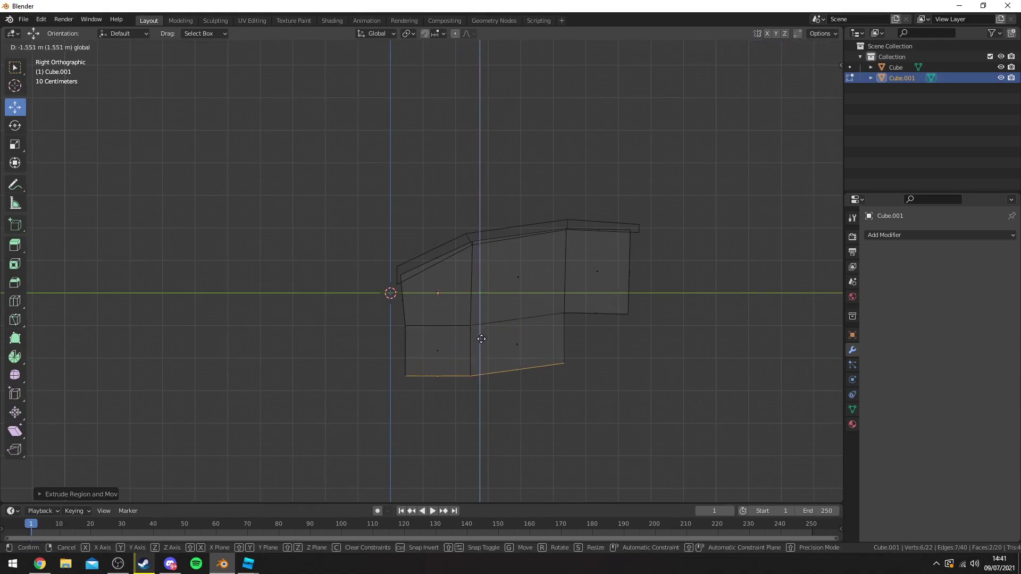
{"action": "left_click", "coordinate": [482, 347]}
Step: Move the extrusion's lower outer vertices inward and the tip's lower vertices upward to taper the wing outline
{"action": "key", "text": "1"}
{"action": "left_click_drag", "start_coordinate": [593, 358], "coordinate": [550, 380]}
{"action": "key", "text": "g"}
{"action": "left_click", "coordinate": [528, 343]}
{"action": "left_click_drag", "start_coordinate": [644, 303], "coordinate": [620, 321]}
{"action": "key", "text": "g"}
{"action": "left_click", "coordinate": [631, 257]}
{"action": "key", "text": "Tab"}
{"action": "middle_click_drag", "start_coordinate": [732, 296], "coordinate": [630, 294]}
Step: Add one vertical loop cut through each of the three sections of the wing membrane
{"action": "key", "text": "Tab"}
{"action": "middle_click_drag", "start_coordinate": [444, 315], "coordinate": [452, 286]}
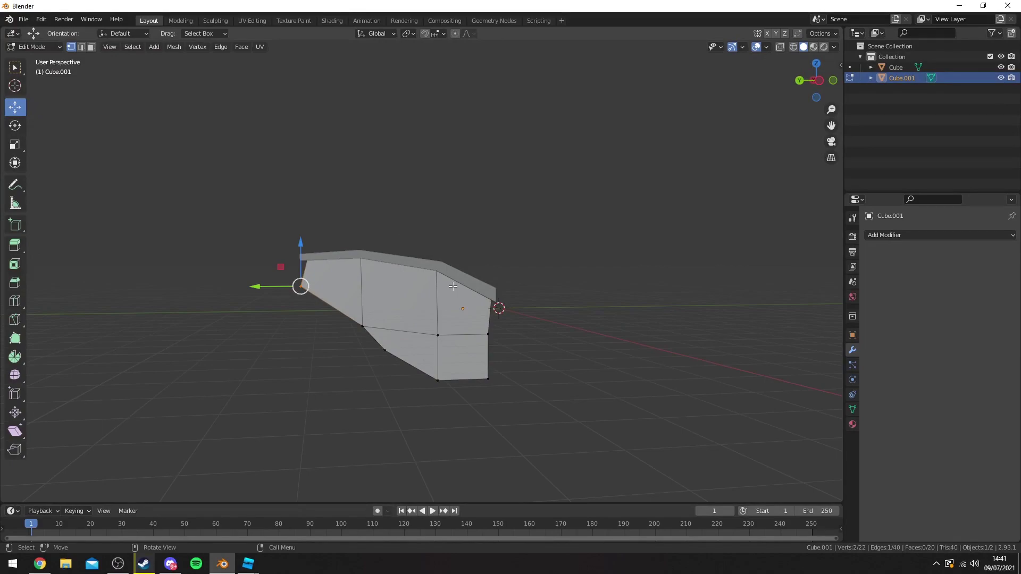
{"action": "key", "text": "ctrl+r"}
{"action": "double_click", "coordinate": [459, 287]}
{"action": "key", "text": "ctrl+r"}
{"action": "double_click", "coordinate": [387, 267]}
{"action": "key", "text": "ctrl+r"}
{"action": "double_click", "coordinate": [336, 259]}
{"action": "key", "text": "Tab"}
Step: Add loop cuts across the segments of the bar along the wing's top edge
{"action": "left_click", "coordinate": [383, 253]}
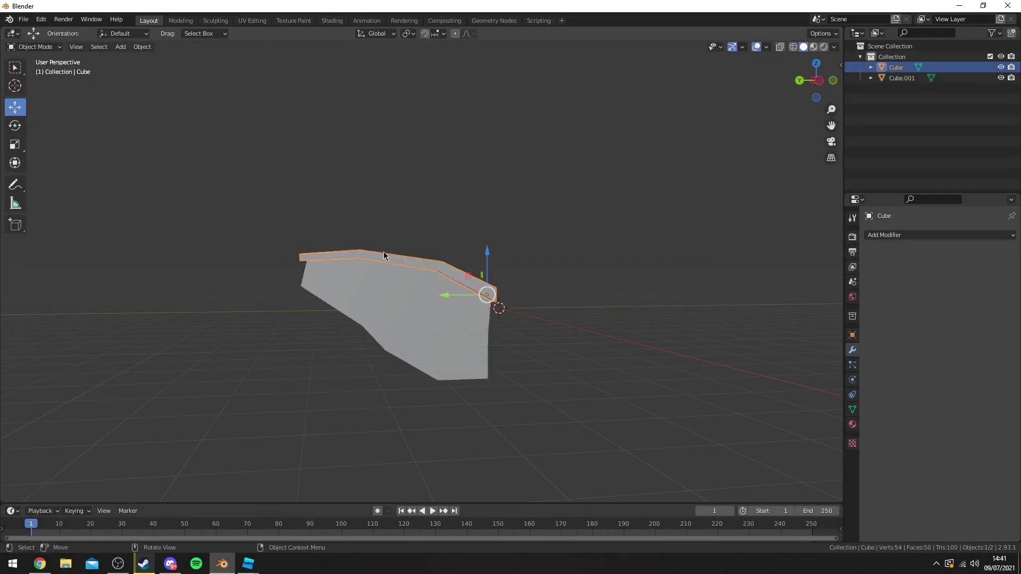
{"action": "key", "text": "Tab"}
{"action": "key", "text": "ctrl+r"}
{"action": "key", "text": "Escape"}
{"action": "key", "text": "Tab"}
{"action": "middle_click_drag", "start_coordinate": [534, 244], "coordinate": [445, 263]}
{"action": "left_click", "coordinate": [402, 305]}
{"action": "key", "text": "Tab"}
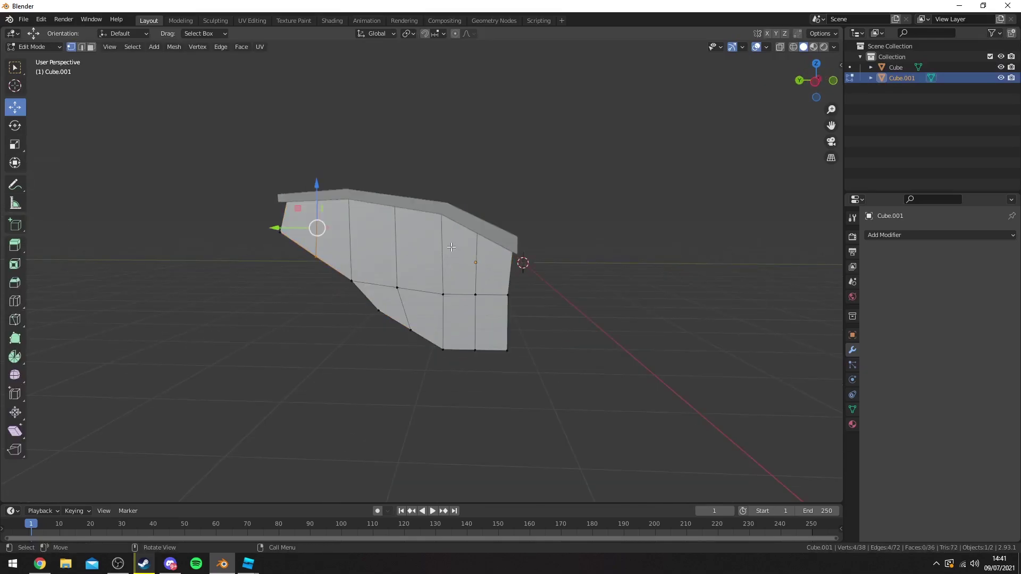
{"action": "key", "text": "ctrl+r"}
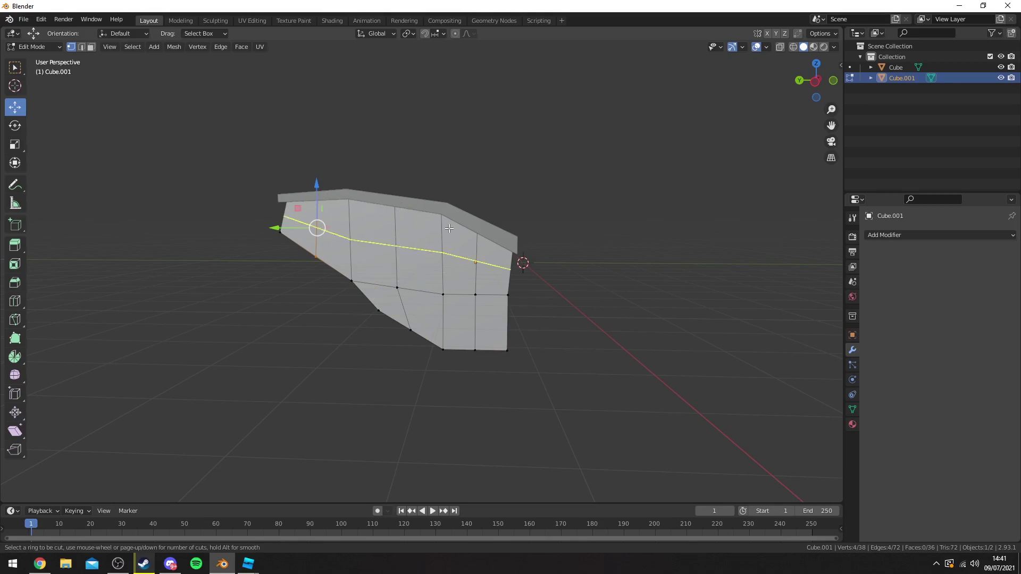
{"action": "key", "text": "Escape"}
{"action": "key", "text": "Tab"}
Step: Rescale the wing membrane and join it with the top bar into a single object
{"action": "middle_click_drag", "start_coordinate": [576, 255], "coordinate": [563, 307]}
{"action": "key", "text": "s"}
{"action": "left_click", "coordinate": [552, 259]}
{"action": "scroll", "coordinate": [563, 307], "scroll_direction": "up", "scroll_amount": 2}
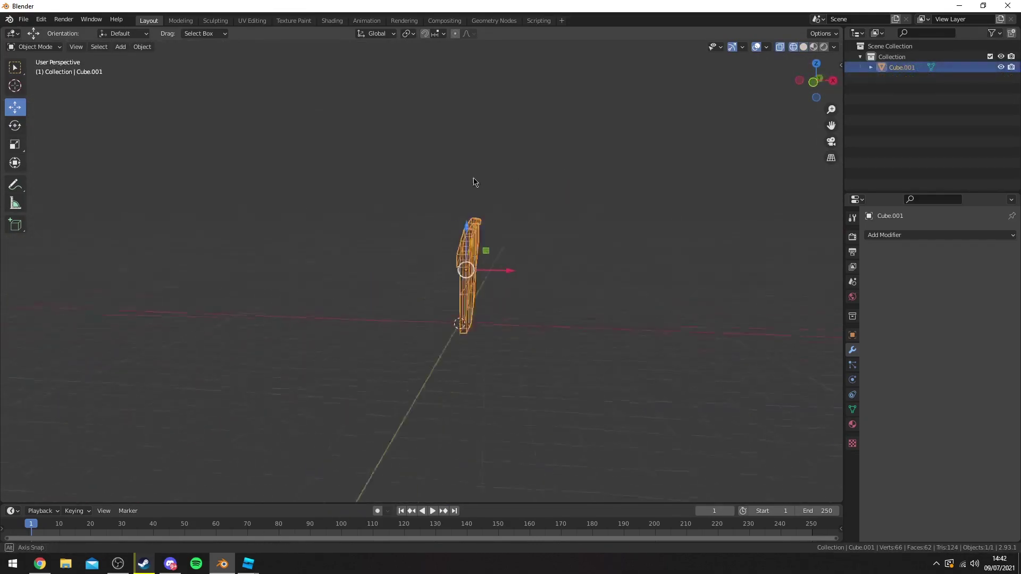
Step: Curve the wing by rotating its inner-end vertices about the Z axis with smooth proportional editing
{"action": "middle_click_drag", "start_coordinate": [474, 178], "coordinate": [504, 279]}
{"action": "key", "text": "Tab"}
{"action": "left_click", "coordinate": [490, 254]}
{"action": "left_click_drag", "start_coordinate": [493, 251], "coordinate": [439, 289]}
{"action": "middle_click_drag", "start_coordinate": [490, 274], "coordinate": [442, 43]}
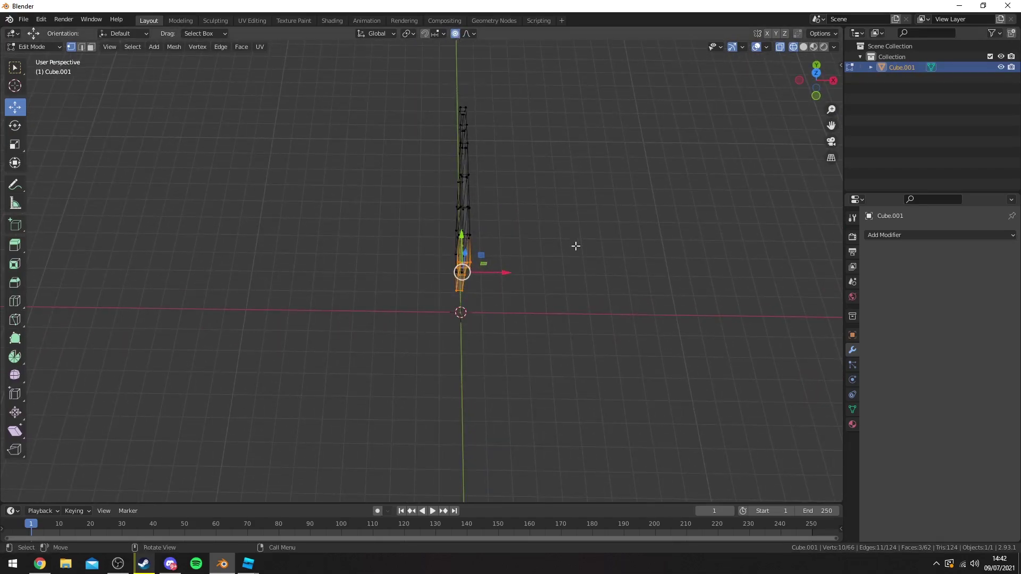
{"action": "middle_click_drag", "start_coordinate": [574, 246], "coordinate": [588, 264]}
{"action": "key", "text": "r"}
{"action": "key", "text": "z"}
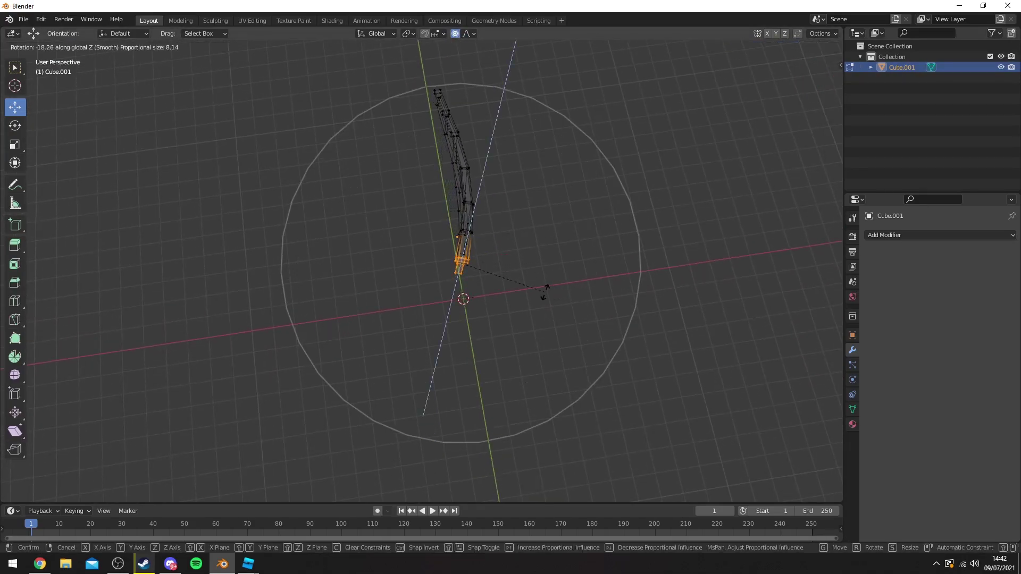
{"action": "left_click", "coordinate": [542, 308]}
Step: Apply smooth shading to the wing's faces and return to Object Mode
{"action": "key", "text": "Tab"}
{"action": "middle_click_drag", "start_coordinate": [625, 294], "coordinate": [529, 272]}
{"action": "key", "text": "Tab"}
{"action": "left_click", "coordinate": [242, 47]}
{"action": "left_click", "coordinate": [265, 243]}
{"action": "key", "text": "Tab"}
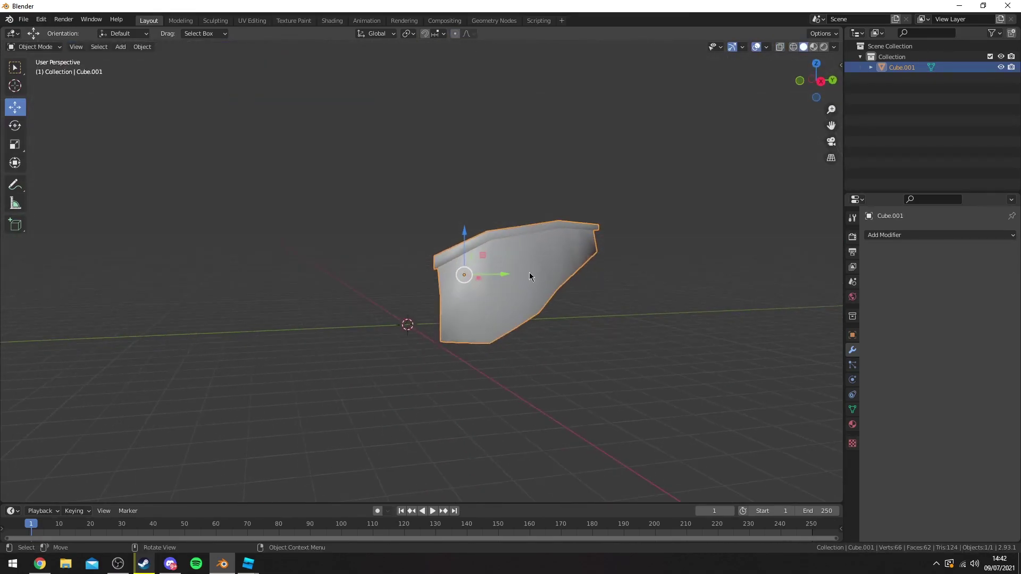
Step: Enable Auto Smooth for the wing mesh's normals
{"action": "left_click", "coordinate": [852, 410]}
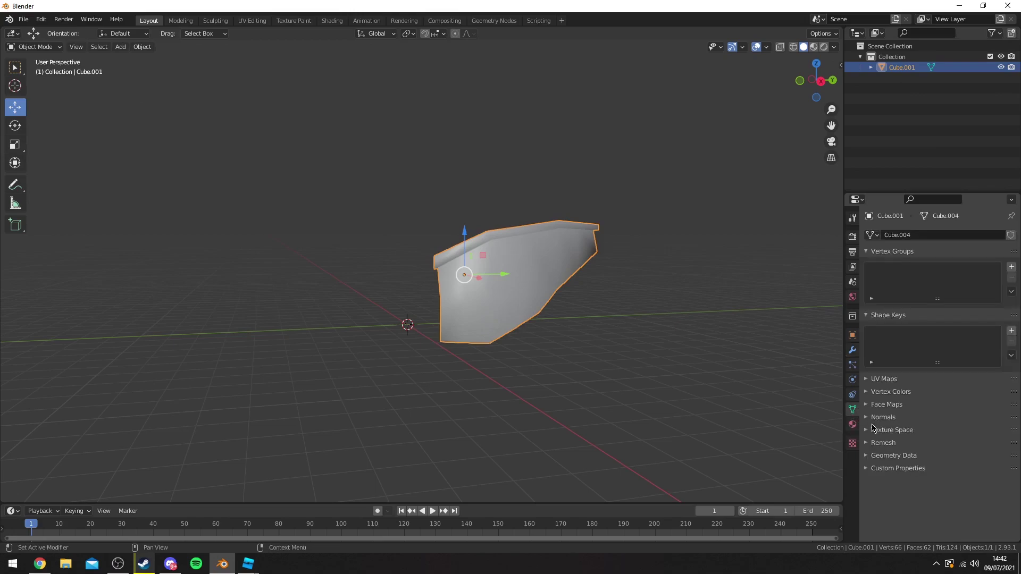
{"action": "left_click", "coordinate": [878, 418]}
{"action": "left_click", "coordinate": [927, 434]}
{"action": "middle_click_drag", "start_coordinate": [582, 298], "coordinate": [487, 295]}
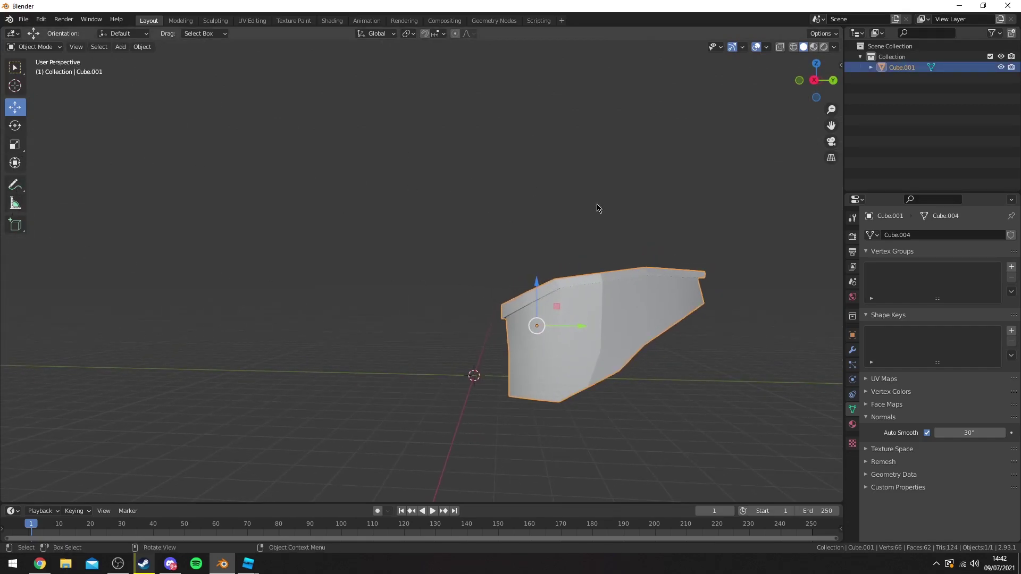
Step: Add a Mirror modifier to the wing
{"action": "left_click", "coordinate": [853, 352]}
{"action": "left_click", "coordinate": [901, 235]}
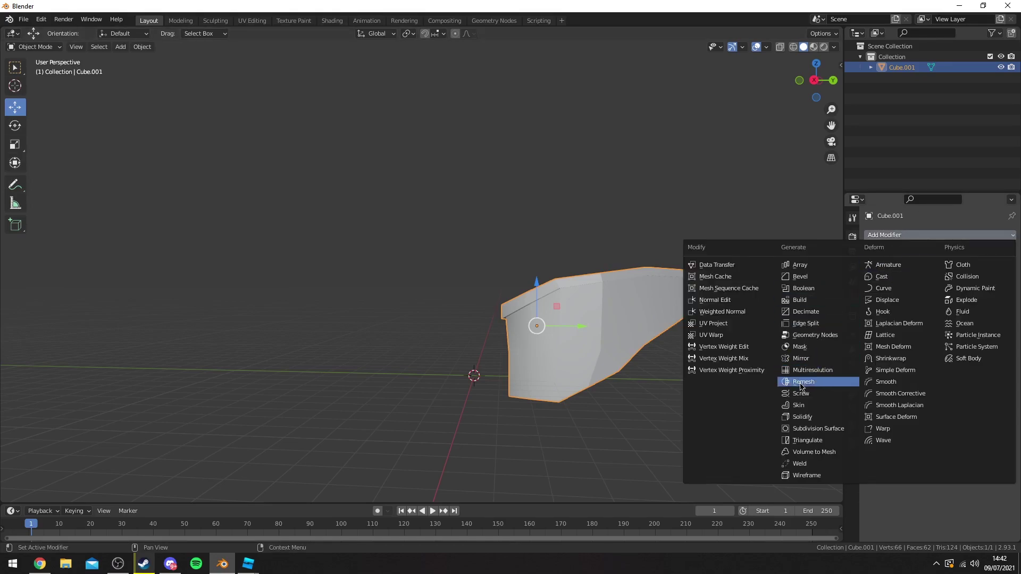
{"action": "left_click", "coordinate": [801, 358]}
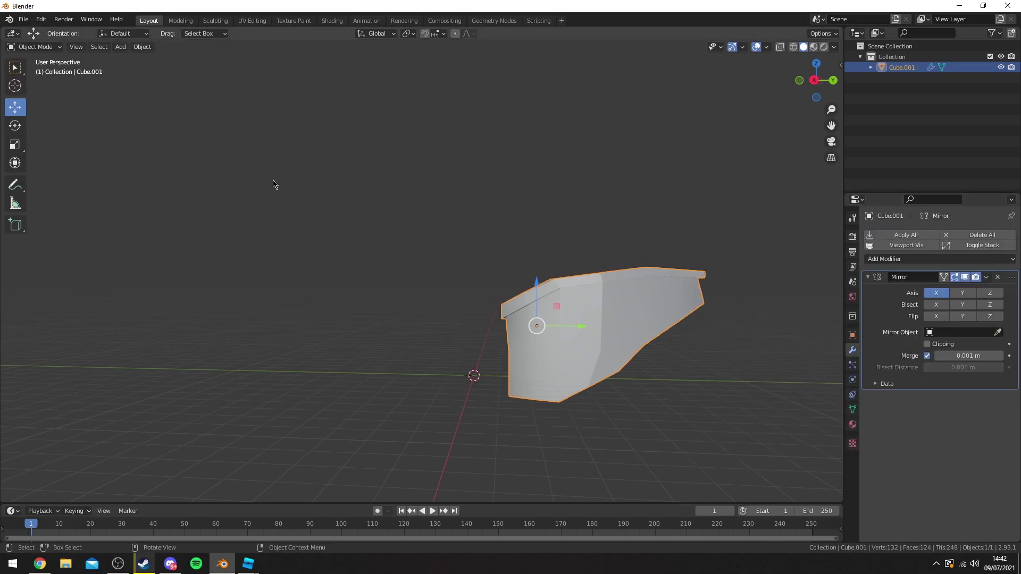
Step: Set the wing's origin to the 3D cursor and switch the mirror axis from X to Y
{"action": "left_click", "coordinate": [142, 47]}
{"action": "mouse_move", "coordinate": [167, 72]}
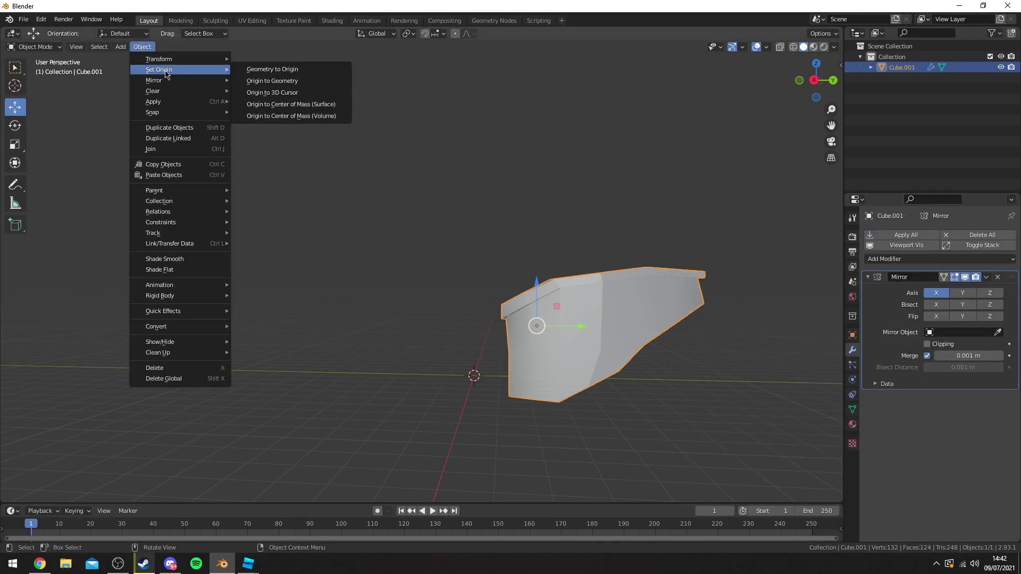
{"action": "left_click", "coordinate": [274, 93]}
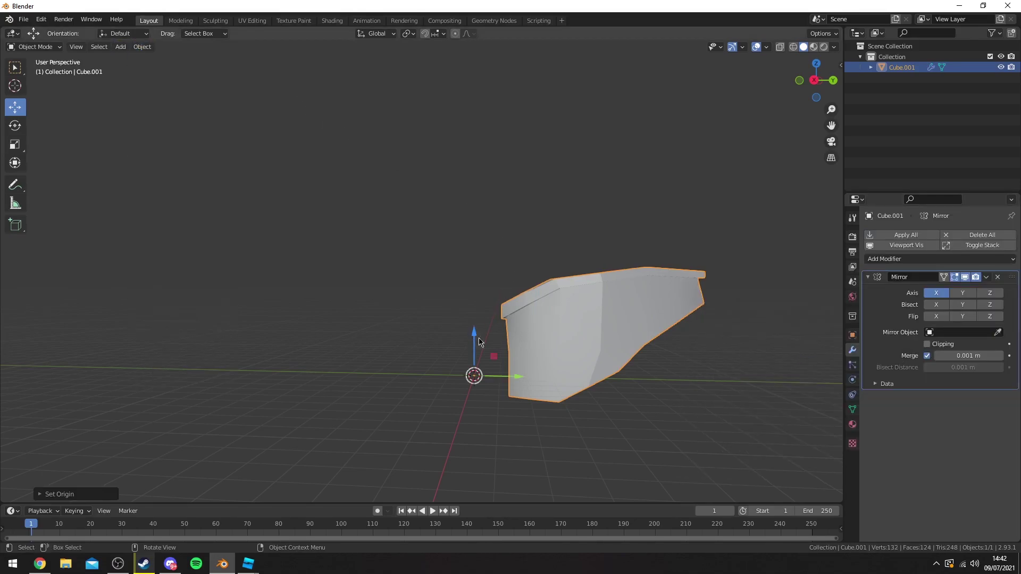
{"action": "left_click", "coordinate": [961, 293]}
{"action": "middle_click_drag", "start_coordinate": [611, 308], "coordinate": [390, 292]}
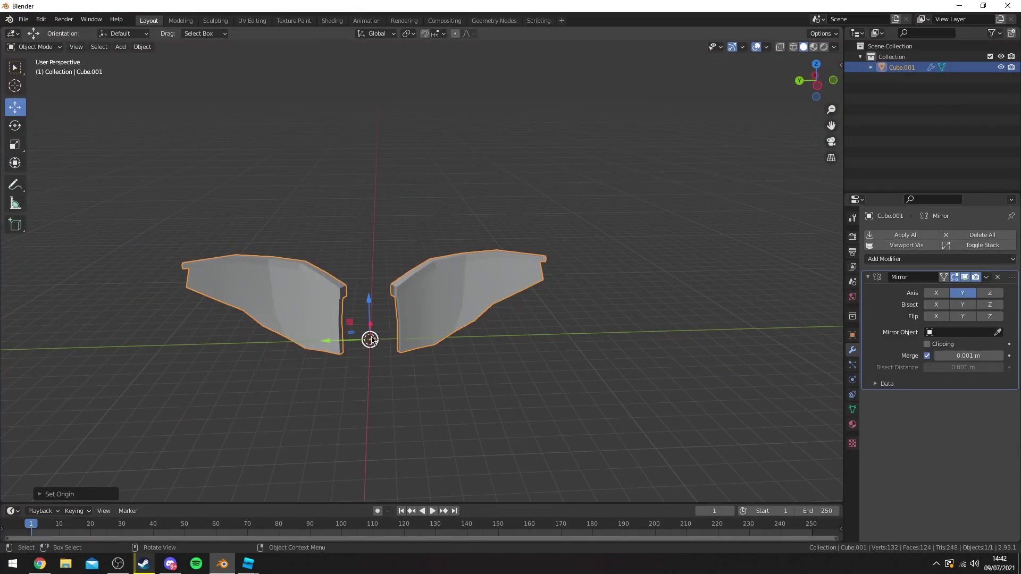
{"action": "middle_click_drag", "start_coordinate": [371, 341], "coordinate": [547, 263]}
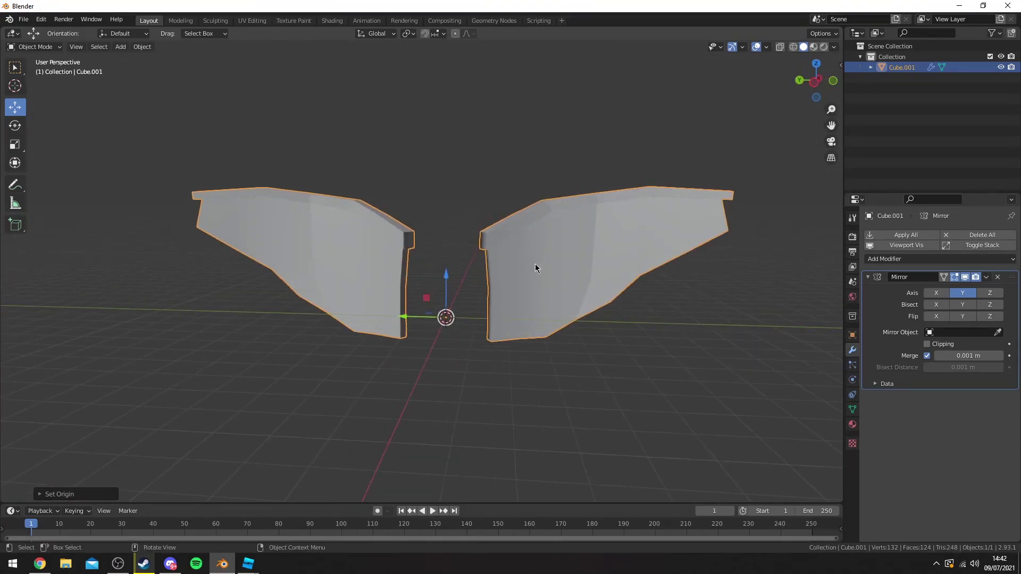
Step: Add an armature at the origin in the left orthographic view
{"action": "key", "text": "ctrl+KP_3"}
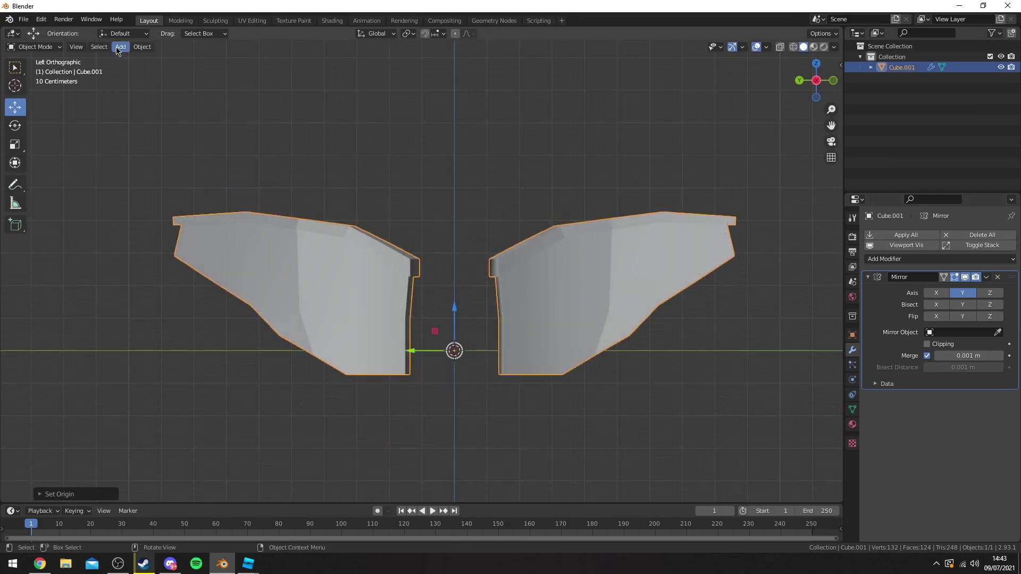
{"action": "left_click", "coordinate": [119, 47]}
{"action": "mouse_move", "coordinate": [130, 55]}
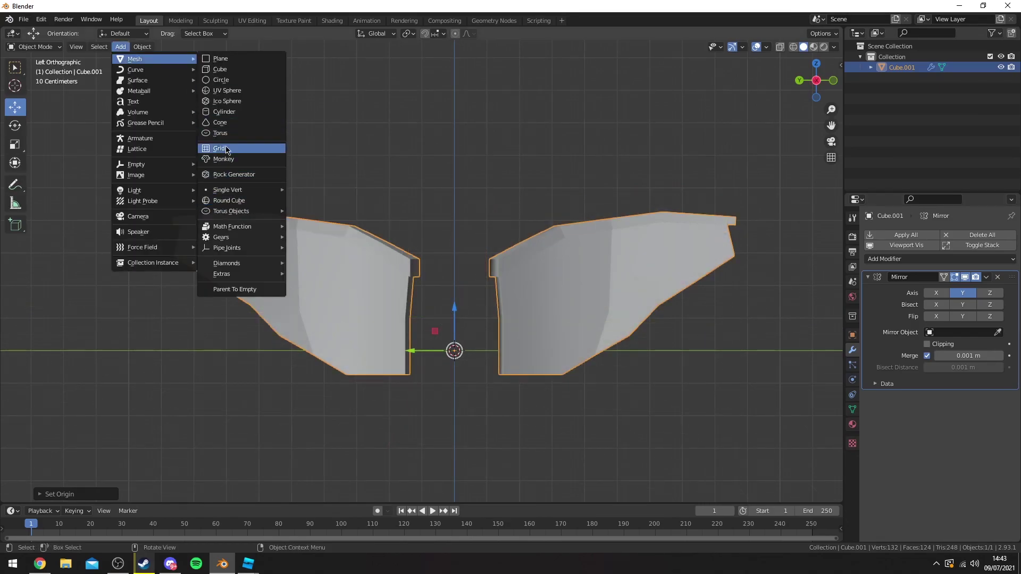
{"action": "left_click", "coordinate": [143, 140]}
Step: In wireframe shading, move the armature to the +Y wing's inner edge, about Y 1.49 m and Z 0.97 m, and scale it to about 1.79
{"action": "scroll", "coordinate": [485, 362], "scroll_direction": "up", "scroll_amount": 2}
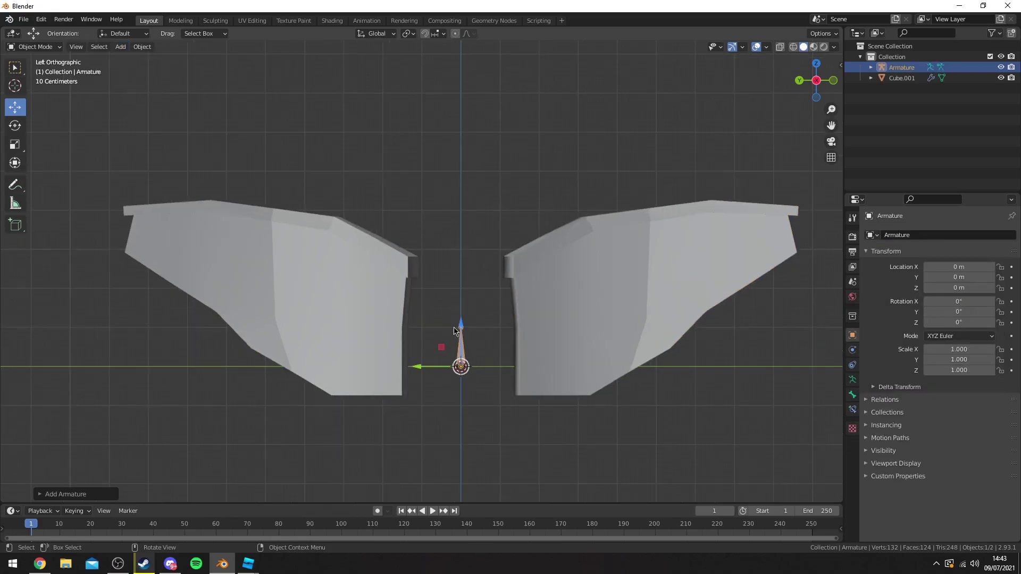
{"action": "scroll", "coordinate": [485, 363], "scroll_direction": "down", "scroll_amount": 1}
{"action": "key", "text": "shift+z"}
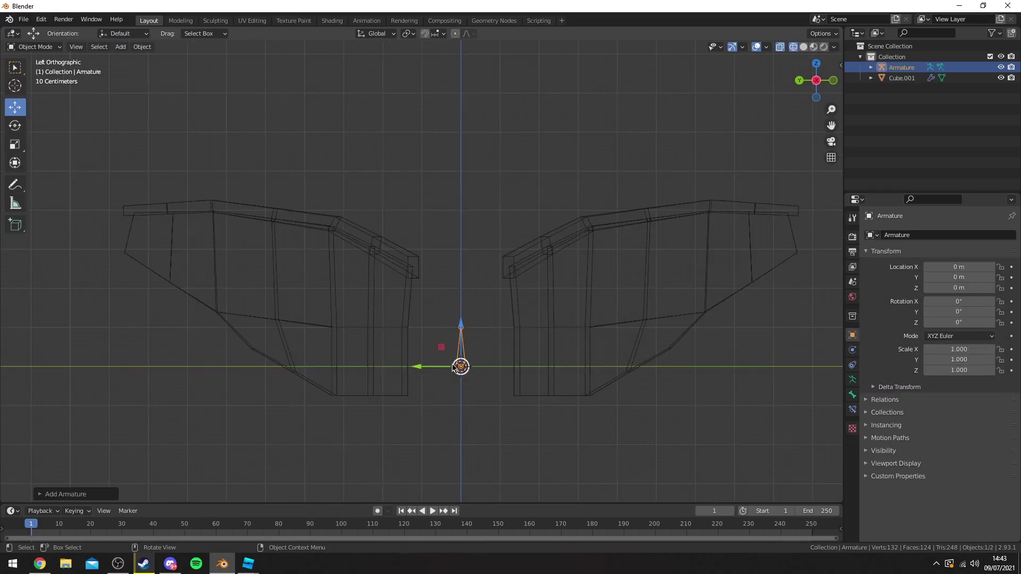
{"action": "key", "text": "g"}
{"action": "left_click", "coordinate": [406, 342]}
{"action": "scroll", "coordinate": [406, 342], "scroll_direction": "up", "scroll_amount": 2}
{"action": "key", "text": "s"}
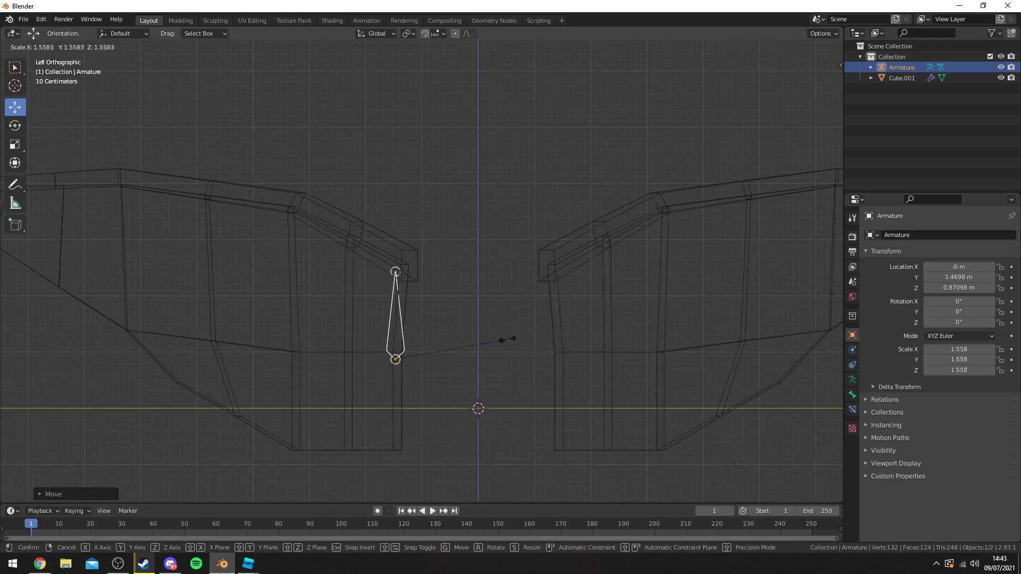
{"action": "left_click", "coordinate": [523, 336]}
{"action": "left_click_drag", "start_coordinate": [395, 360], "coordinate": [394, 355]}
Step: In Edit Mode, move the bone's tip outward and slightly up so the bone reaches the bend of the +Y wing
{"action": "key", "text": "Tab"}
{"action": "key", "text": "g"}
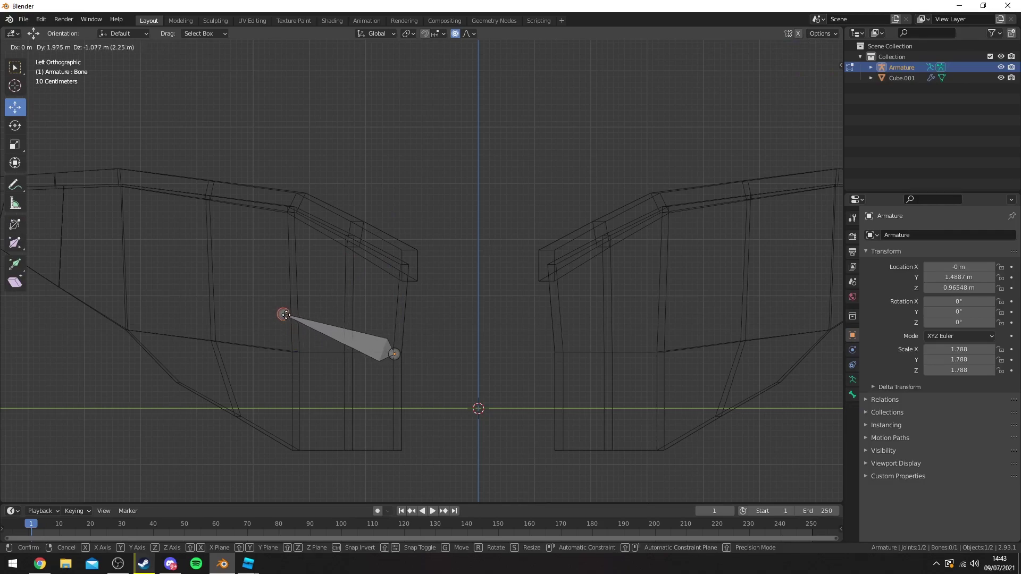
{"action": "left_click", "coordinate": [269, 303]}
{"action": "middle_click_drag", "start_coordinate": [335, 269], "coordinate": [433, 283], "text": "shift"}
{"action": "key", "text": "g"}
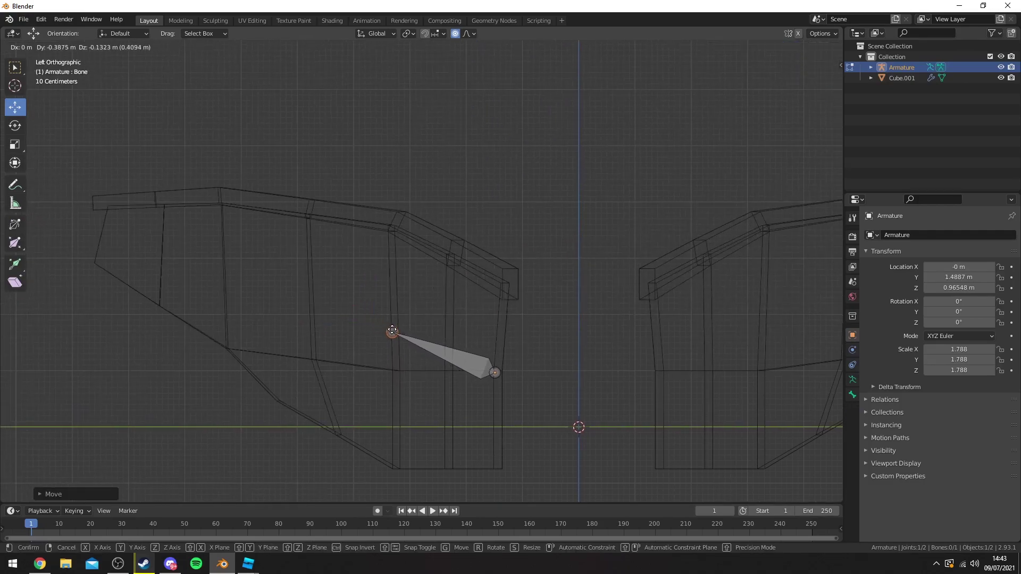
{"action": "left_click", "coordinate": [392, 331]}
Step: Extrude two more bones in a chain from the first bone's tip toward the wing tip
{"action": "key", "text": "e"}
{"action": "left_click", "coordinate": [366, 305]}
{"action": "key", "text": "e"}
{"action": "left_click", "coordinate": [215, 263]}
Step: Adjust the two intermediate joints so the bone chain follows the wing's arch, and return to Object Mode
{"action": "left_click", "coordinate": [312, 305]}
{"action": "key", "text": "g"}
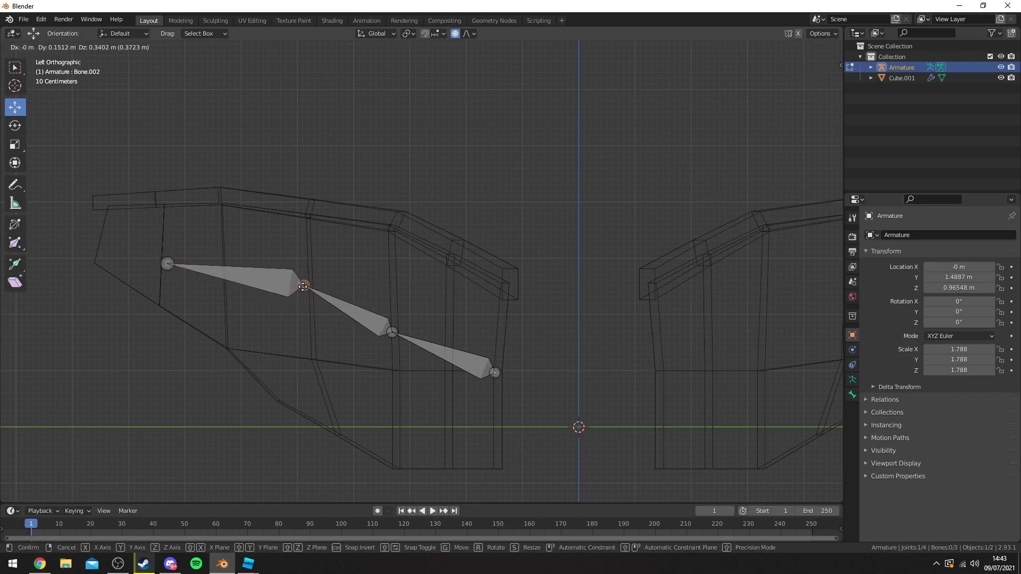
{"action": "left_click_drag", "start_coordinate": [302, 286], "coordinate": [289, 282]}
{"action": "left_click", "coordinate": [393, 333]}
{"action": "left_click_drag", "start_coordinate": [393, 333], "coordinate": [395, 316]}
{"action": "key", "text": "Tab"}
Step: Duplicate the armature in place
{"action": "middle_click_drag", "start_coordinate": [539, 324], "coordinate": [442, 310], "text": "shift"}
{"action": "scroll", "coordinate": [440, 318], "scroll_direction": "down", "scroll_amount": 1}
{"action": "key", "text": "shift+d"}
{"action": "right_click", "coordinate": [447, 284]}
{"action": "type", "text": "rz1"}
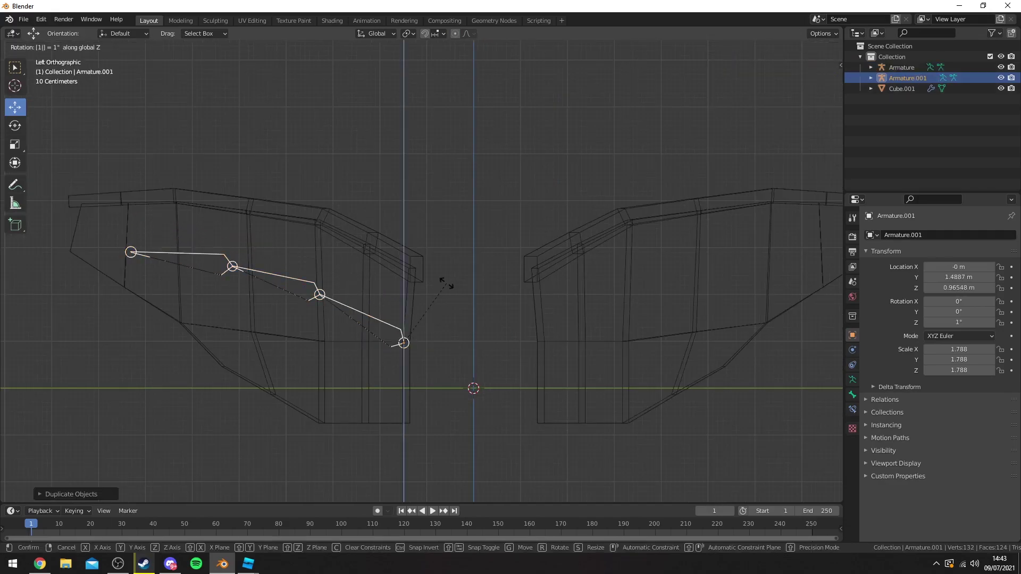
{"action": "type", "text": "890"}
{"action": "key", "text": "Return"}
{"action": "key", "text": "ctrl+z"}
Step: Rotate the duplicate armature 180° about Z and move it along Y to about -1.51 m, inside the opposite wing
{"action": "type", "text": "r"}
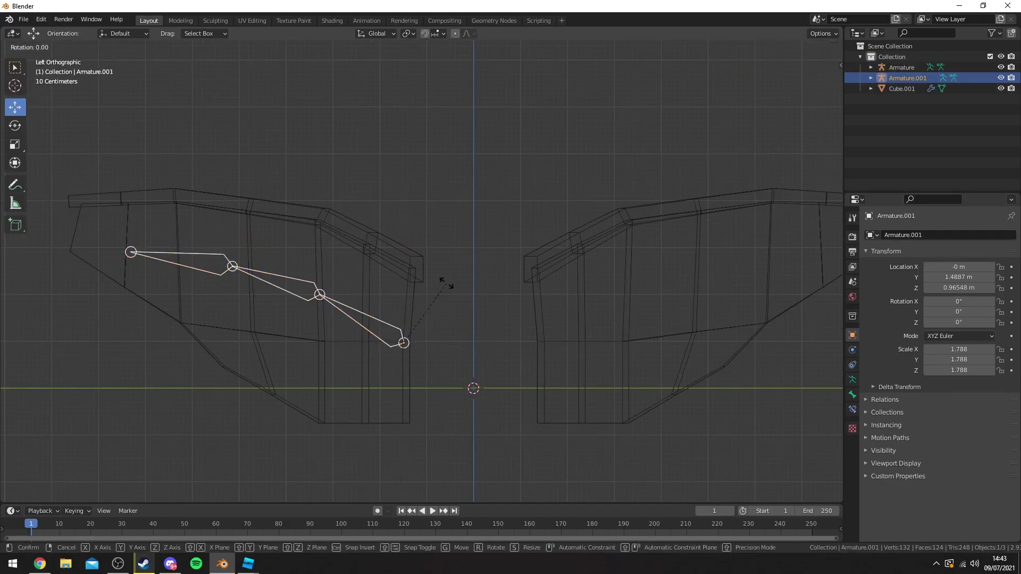
{"action": "type", "text": "z180"}
{"action": "key", "text": "Return"}
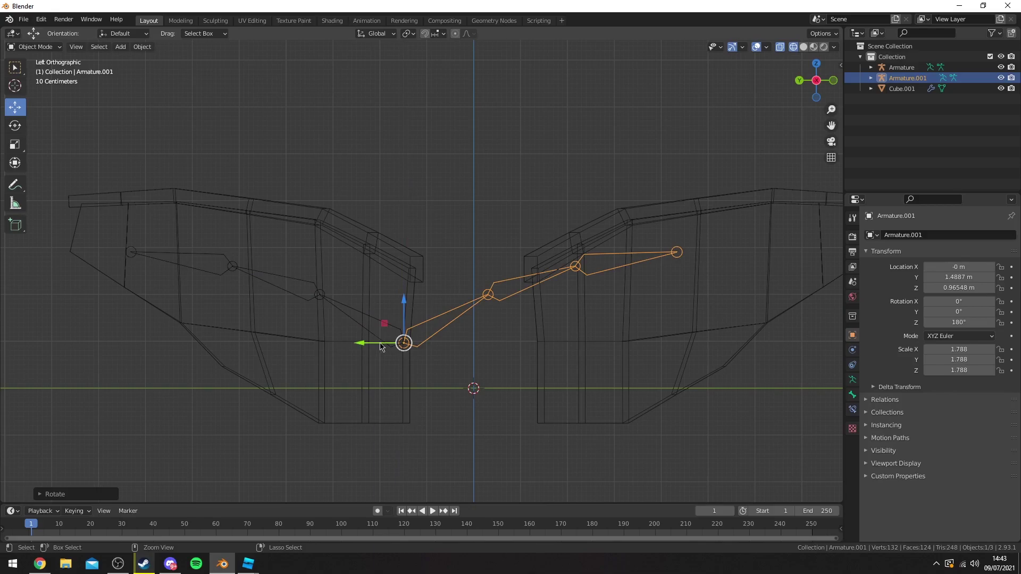
{"action": "key", "text": "g"}
{"action": "key", "text": "y"}
{"action": "left_click", "coordinate": [521, 357]}
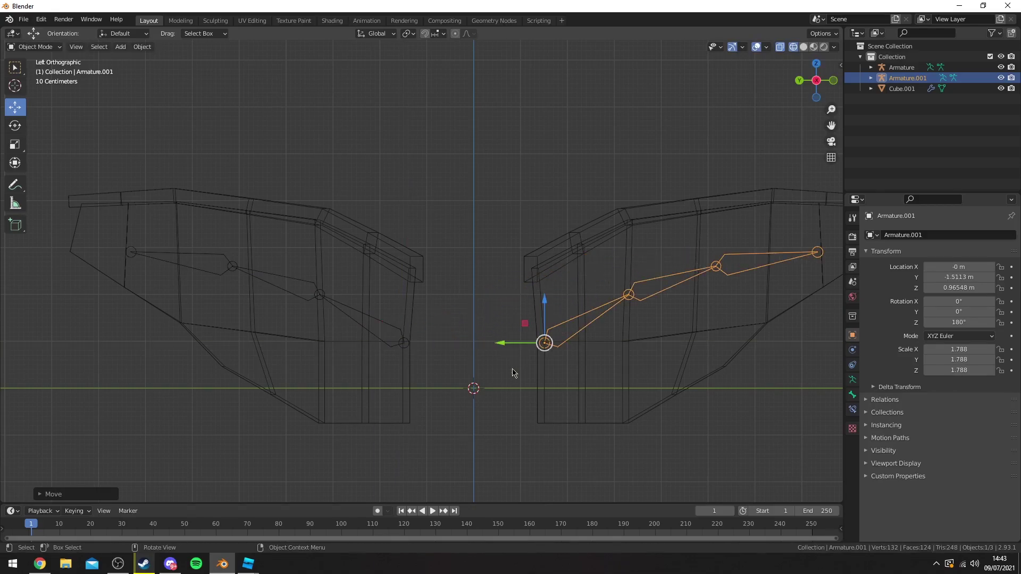
{"action": "left_click", "coordinate": [514, 381]}
Step: Return to solid shading, select both armatures and open them together in Edit Mode from above
{"action": "scroll", "coordinate": [514, 383], "scroll_direction": "down", "scroll_amount": 3}
{"action": "mouse_move", "coordinate": [547, 305]}
{"action": "middle_mouse_down", "text": "shift"}
{"action": "mouse_move", "coordinate": [537, 315]}
{"action": "mouse_move", "coordinate": [546, 339]}
{"action": "middle_mouse_up", "text": "shift"}
{"action": "key", "text": "z"}
{"action": "left_click", "coordinate": [709, 353]}
{"action": "middle_click_drag", "start_coordinate": [709, 357], "coordinate": [381, 307]}
{"action": "left_click", "coordinate": [389, 307]}
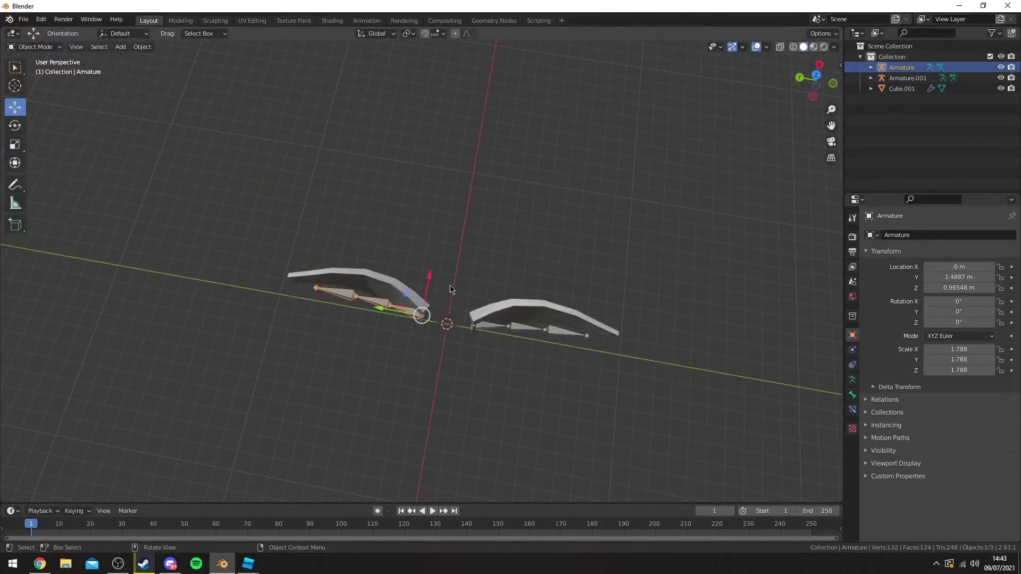
{"action": "left_click", "coordinate": [519, 331], "text": "shift"}
{"action": "left_click", "coordinate": [816, 74]}
{"action": "key", "text": "Tab"}
Step: In the top view, move the first joint beyond each root along X into the wing's curved thickness
{"action": "middle_click_drag", "start_coordinate": [455, 285], "coordinate": [507, 255], "text": "shift"}
{"action": "scroll", "coordinate": [510, 254], "scroll_direction": "up", "scroll_amount": 1}
{"action": "left_click", "coordinate": [514, 252]}
{"action": "left_click_drag", "start_coordinate": [461, 191], "coordinate": [439, 213]}
{"action": "left_click_drag", "start_coordinate": [463, 346], "coordinate": [440, 358], "text": "shift"}
{"action": "left_click_drag", "start_coordinate": [488, 277], "coordinate": [509, 276]}
{"action": "key", "text": "g"}
{"action": "key", "text": "Escape"}
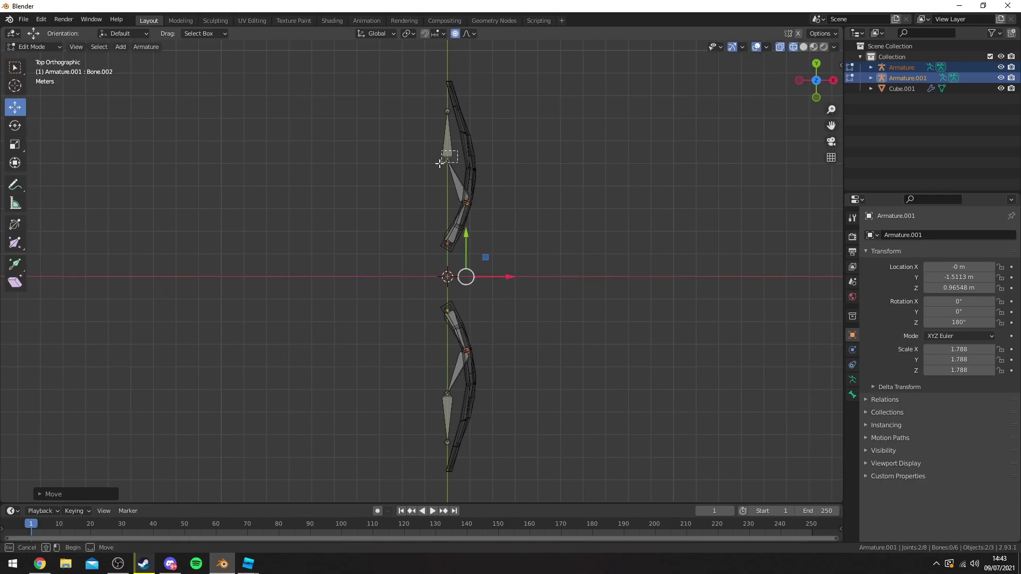
Step: Move the second intermediate joint of both bone chains along X into the curved wing mesh
{"action": "left_click", "coordinate": [447, 160]}
{"action": "left_click", "coordinate": [448, 374], "text": "shift"}
{"action": "key", "text": "g"}
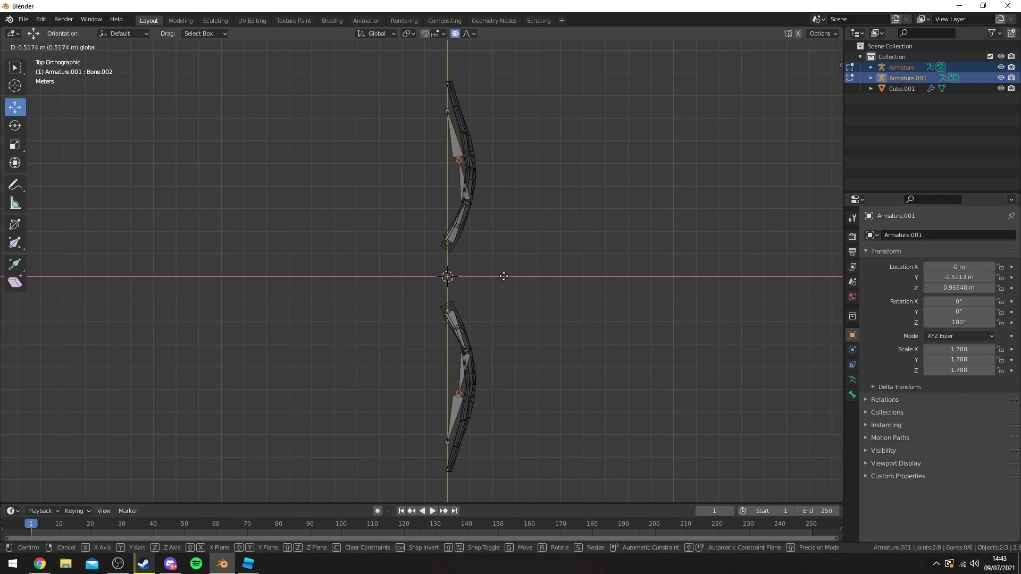
{"action": "left_click", "coordinate": [515, 280]}
Step: Move the outer end joints of both bone chains along X into the wing mesh and return to Object Mode
{"action": "middle_click_drag", "start_coordinate": [515, 278], "coordinate": [446, 228], "text": "shift"}
{"action": "left_click", "coordinate": [446, 405]}
{"action": "left_click", "coordinate": [425, 129], "text": "shift"}
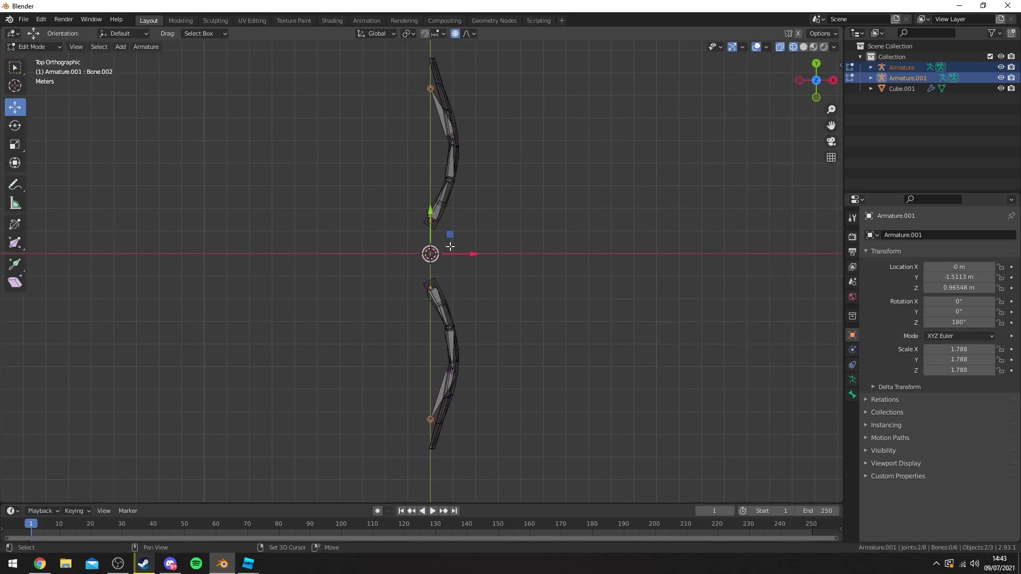
{"action": "key", "text": "g"}
{"action": "left_click", "coordinate": [480, 257]}
{"action": "key", "text": "Tab"}
Step: Edit both armatures together and shift their root joints about 0.07 m along X into the wings' inner edges
{"action": "middle_click_drag", "start_coordinate": [659, 228], "coordinate": [460, 176]}
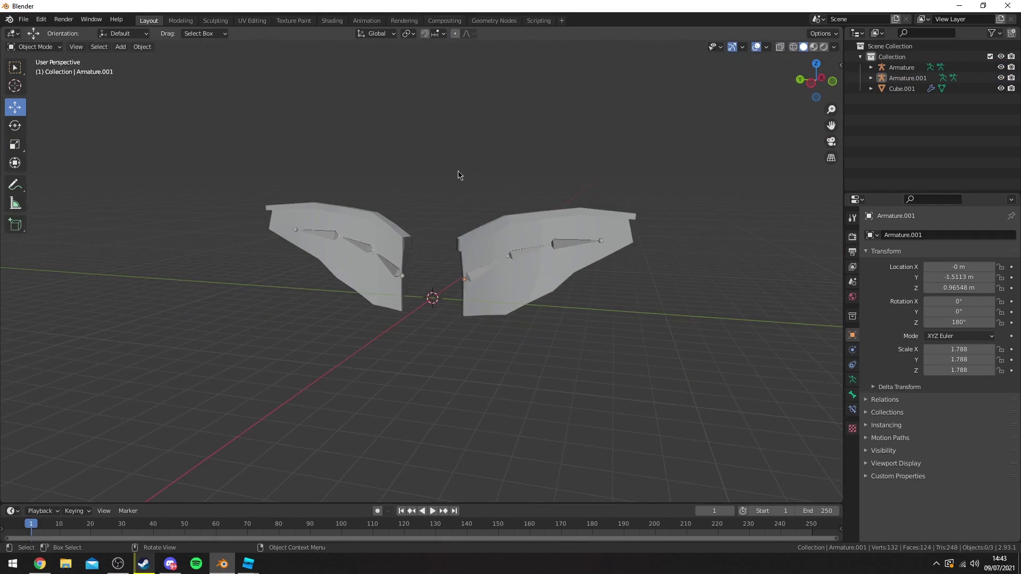
{"action": "middle_click_drag", "start_coordinate": [446, 176], "coordinate": [514, 358]}
{"action": "left_click", "coordinate": [459, 365]}
{"action": "left_click", "coordinate": [433, 294], "text": "shift"}
{"action": "key", "text": "Tab"}
{"action": "mouse_move", "coordinate": [521, 288]}
{"action": "middle_mouse_down"}
{"action": "mouse_move", "coordinate": [471, 314]}
{"action": "mouse_move", "coordinate": [577, 317]}
{"action": "middle_mouse_up"}
{"action": "key", "text": "z"}
{"action": "left_click_drag", "start_coordinate": [483, 276], "coordinate": [407, 385]}
{"action": "key", "text": "g"}
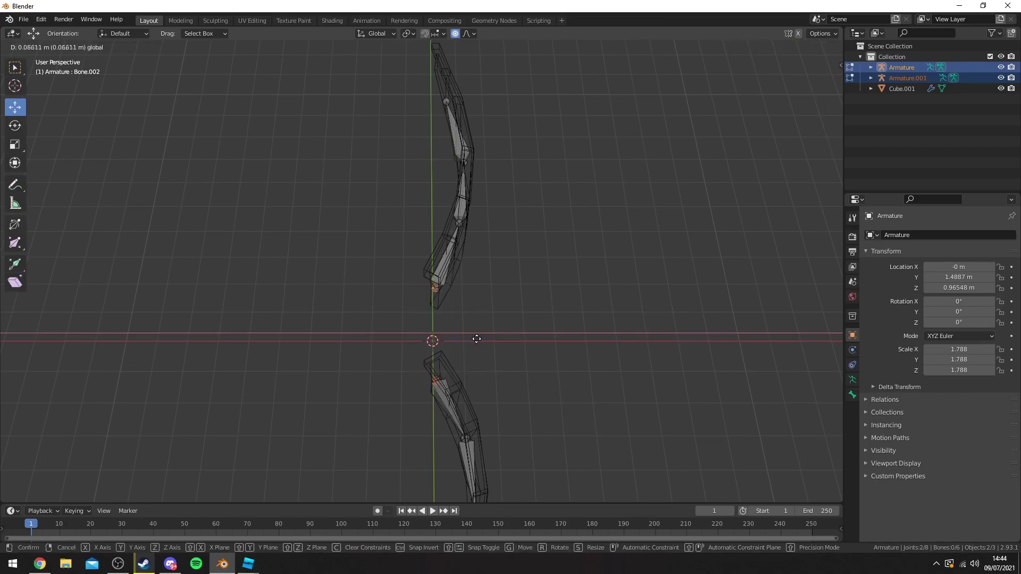
{"action": "left_click", "coordinate": [477, 339]}
{"action": "key", "text": "Tab"}
{"action": "key", "text": "z"}
{"action": "middle_click_drag", "start_coordinate": [625, 315], "coordinate": [681, 217]}
{"action": "left_click", "coordinate": [479, 191]}
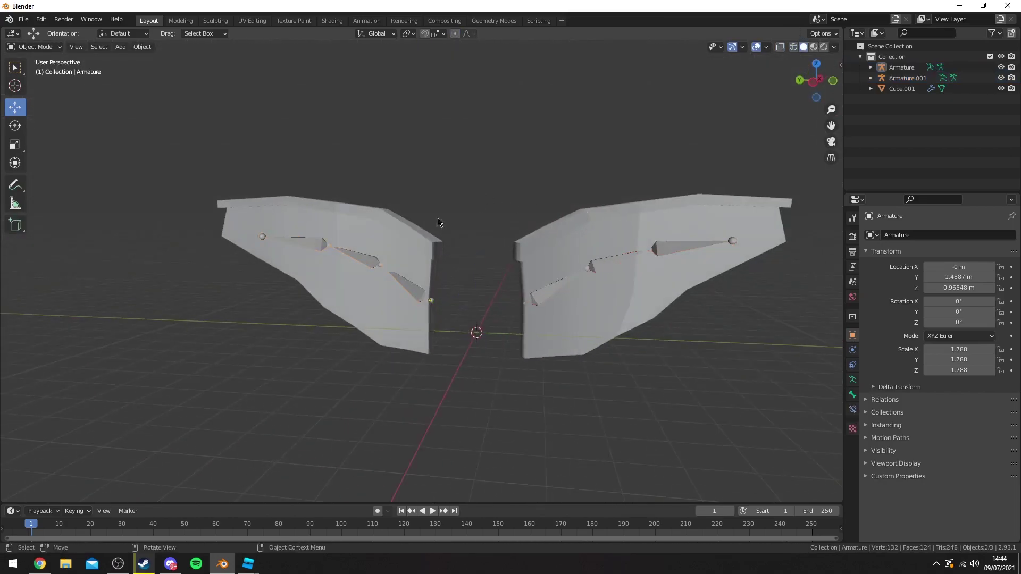
Step: Select both wing armatures and join them into a single armature
{"action": "middle_click_drag", "start_coordinate": [400, 226], "coordinate": [426, 270], "text": "shift"}
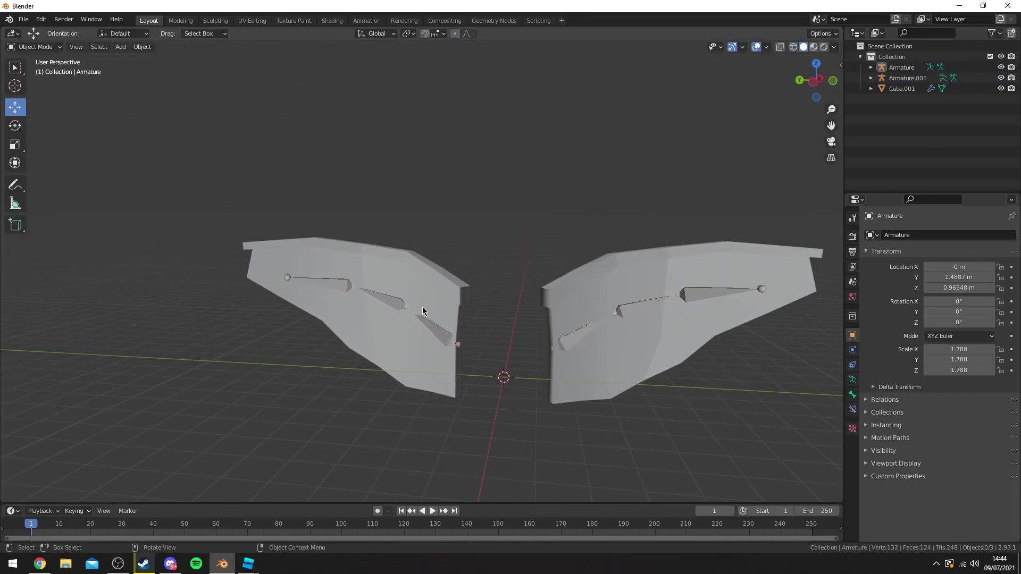
{"action": "left_click", "coordinate": [434, 335]}
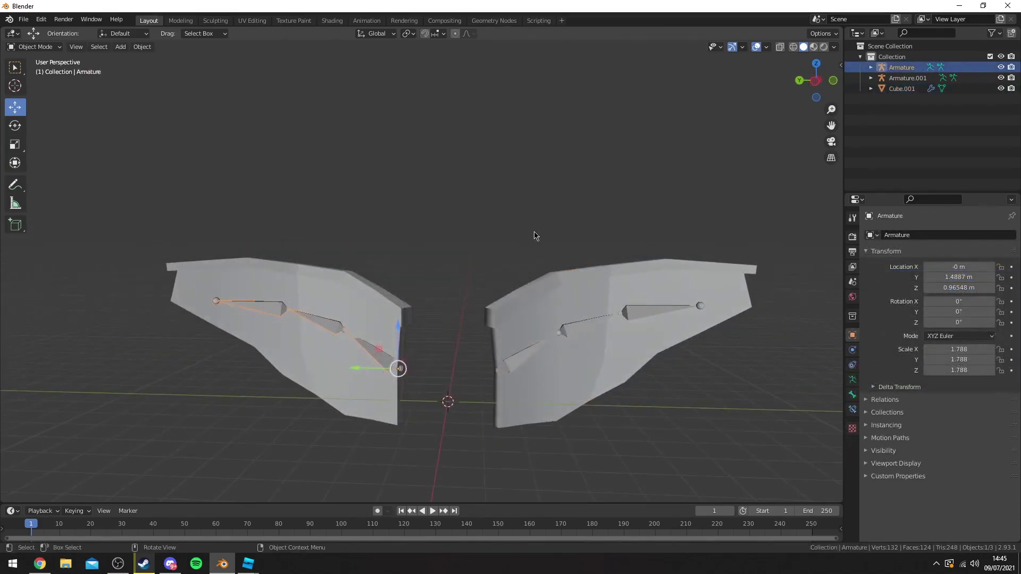
{"action": "middle_click_drag", "start_coordinate": [462, 279], "coordinate": [458, 214], "text": "shift"}
{"action": "mouse_move", "coordinate": [319, 262]}
{"action": "middle_mouse_down"}
{"action": "mouse_move", "coordinate": [315, 296]}
{"action": "mouse_move", "coordinate": [313, 281]}
{"action": "middle_mouse_up"}
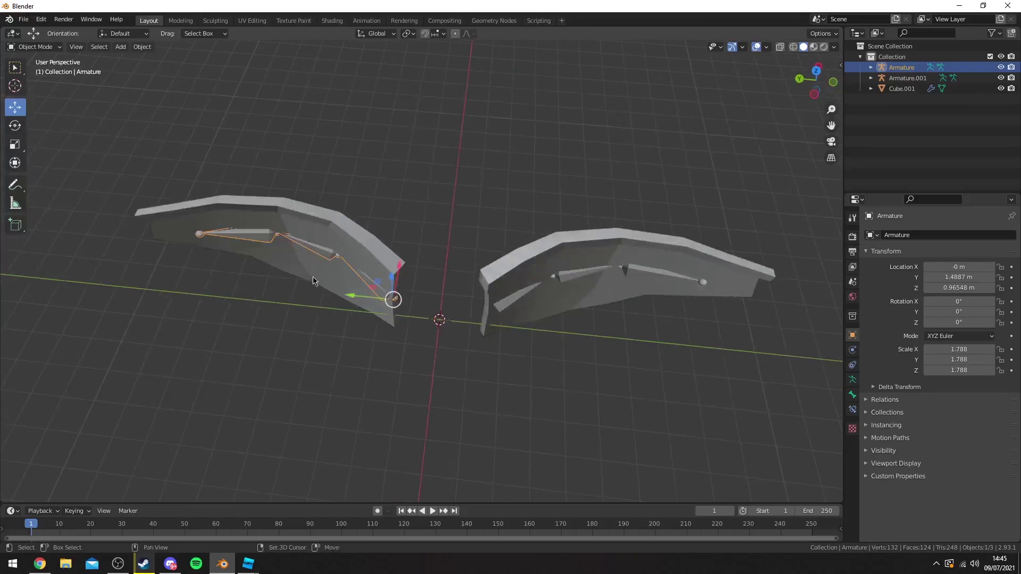
{"action": "left_click", "coordinate": [506, 314], "text": "shift"}
{"action": "middle_click_drag", "start_coordinate": [505, 314], "coordinate": [509, 248]}
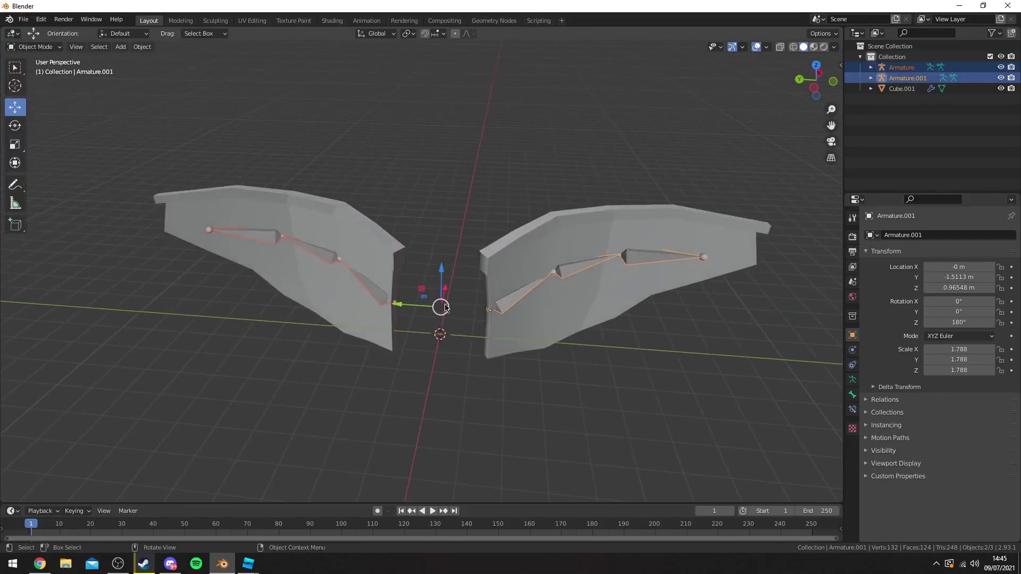
{"action": "key", "text": "ctrl+j"}
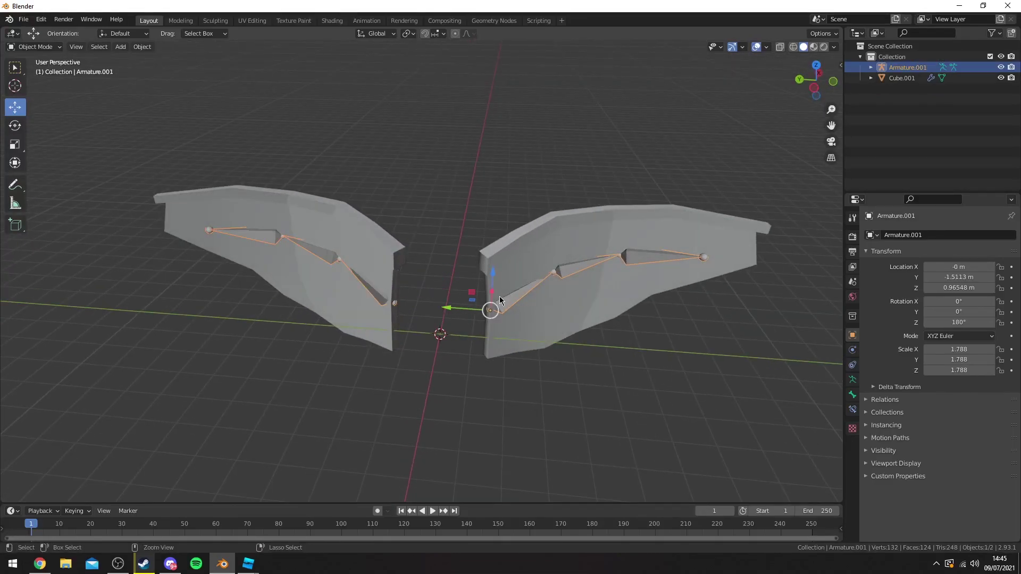
Step: Apply the Mirror modifier on the wing mesh
{"action": "middle_click_drag", "start_coordinate": [396, 222], "coordinate": [422, 293], "text": "shift"}
{"action": "left_click", "coordinate": [421, 294]}
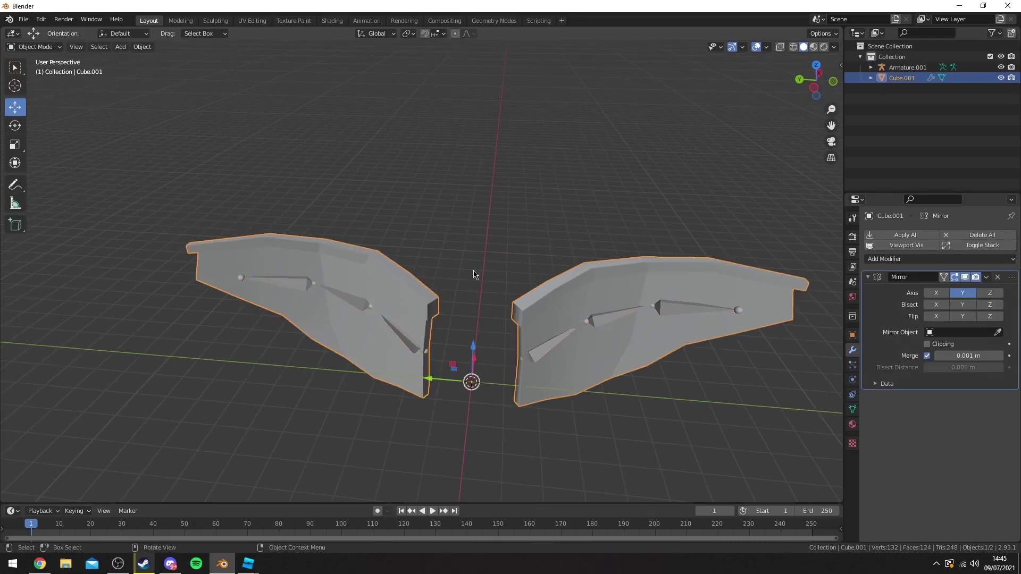
{"action": "left_click", "coordinate": [987, 278]}
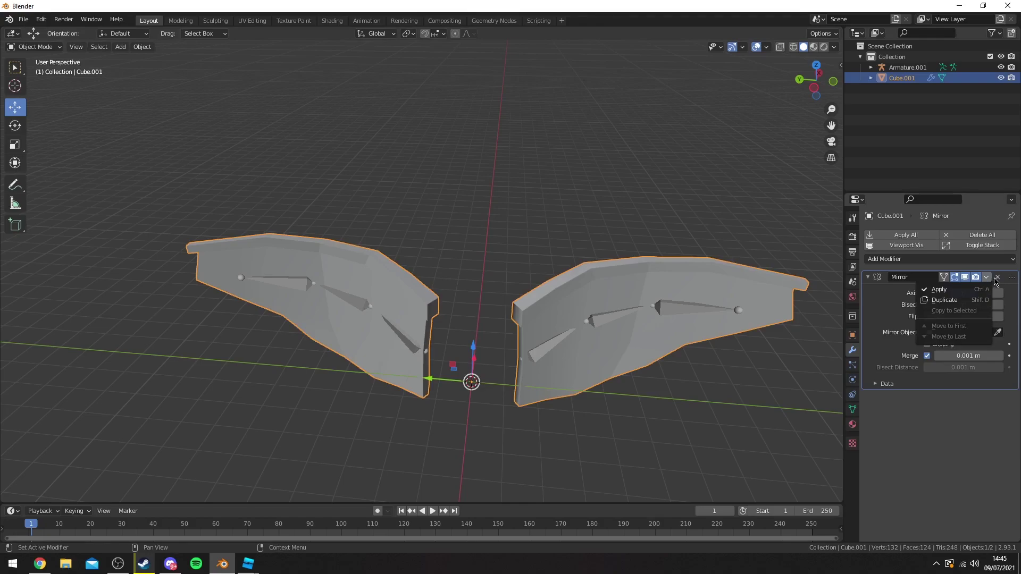
{"action": "left_click", "coordinate": [949, 293]}
{"action": "mouse_move", "coordinate": [537, 290]}
{"action": "middle_mouse_down"}
{"action": "mouse_move", "coordinate": [514, 296]}
{"action": "mouse_move", "coordinate": [481, 243]}
{"action": "mouse_move", "coordinate": [539, 255]}
{"action": "mouse_move", "coordinate": [544, 277]}
{"action": "middle_mouse_up"}
{"action": "middle_click_drag", "start_coordinate": [420, 305], "coordinate": [420, 319]}
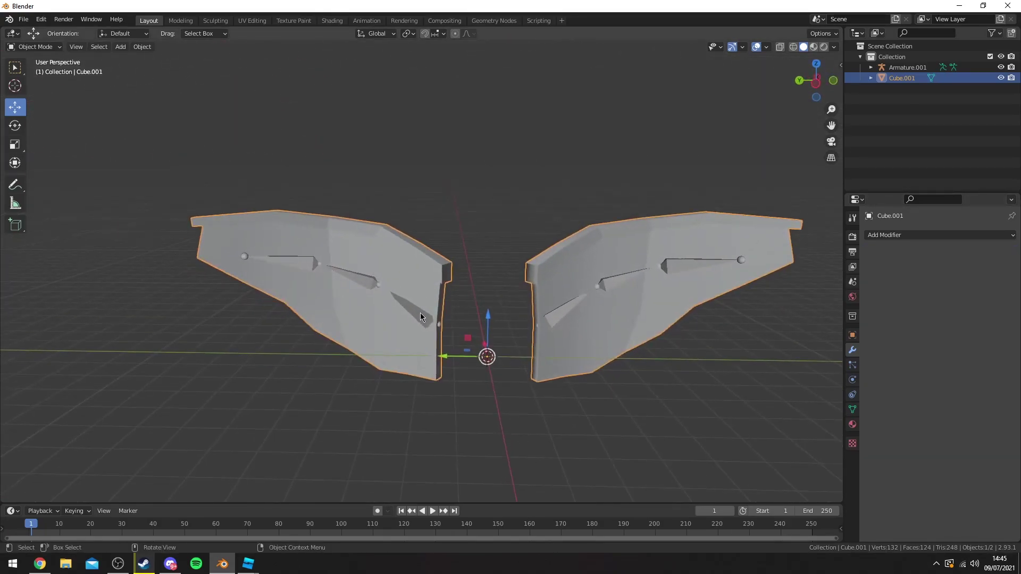
Step: Parent the wing mesh to the joined armature with automatic weights
{"action": "left_click", "coordinate": [420, 322]}
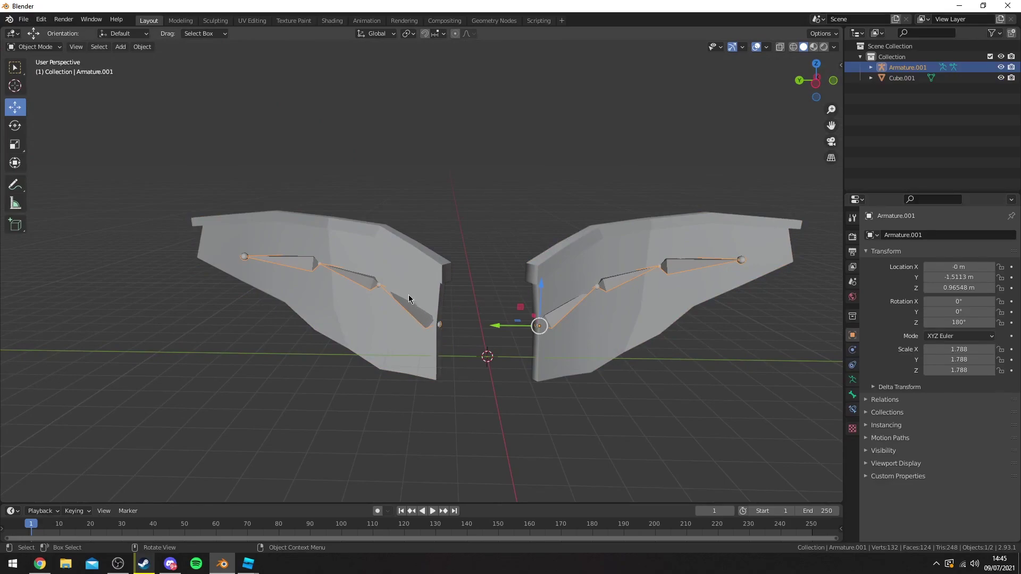
{"action": "left_click", "coordinate": [431, 284], "text": "shift"}
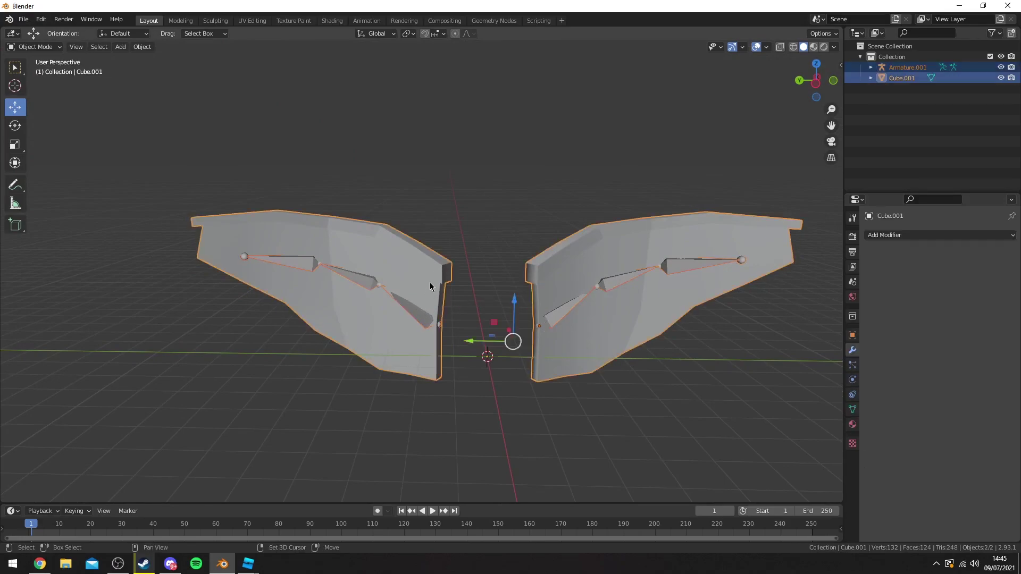
{"action": "left_click", "coordinate": [416, 311], "text": "shift"}
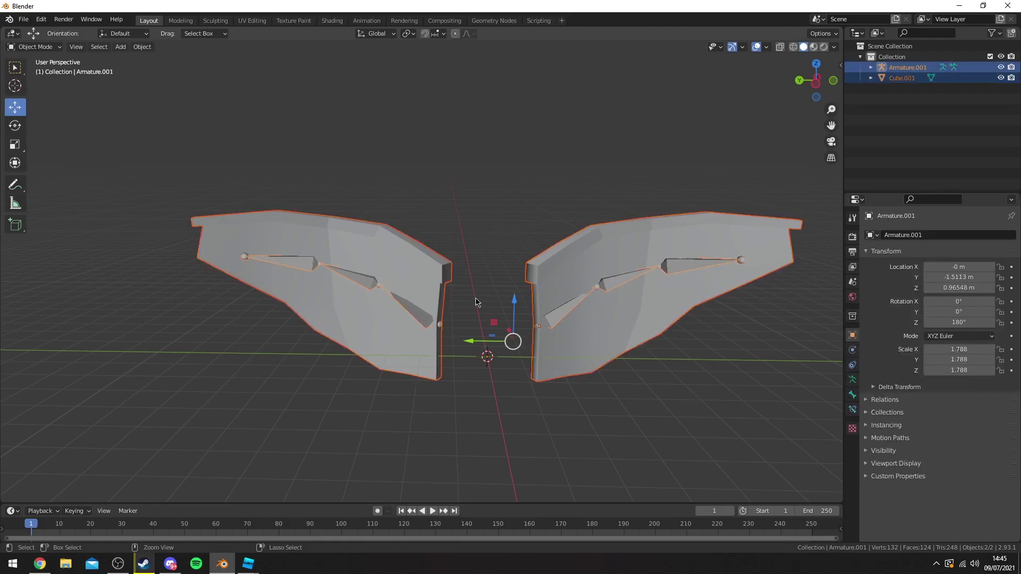
{"action": "key", "text": "ctrl+p"}
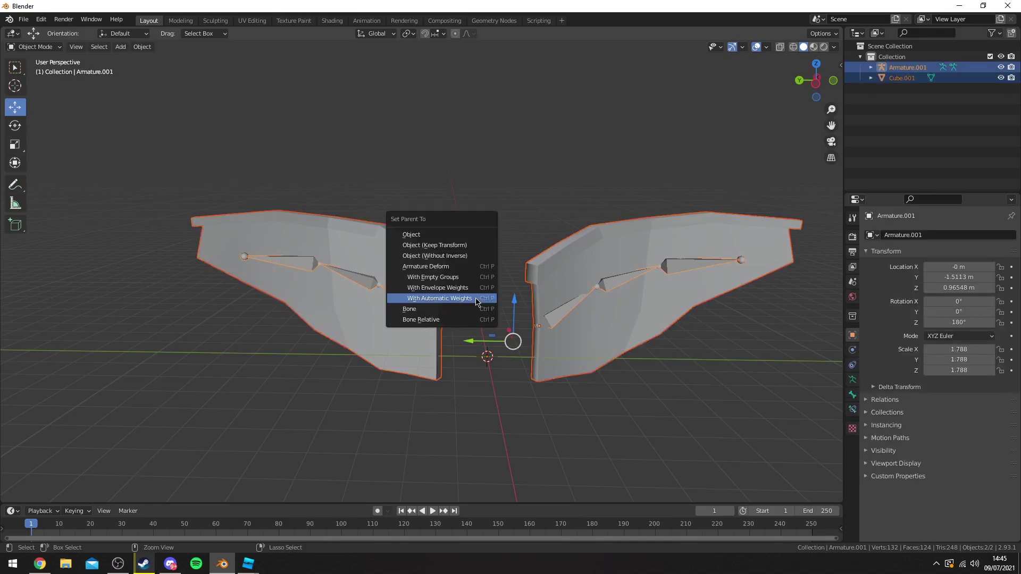
{"action": "left_click", "coordinate": [448, 299]}
{"action": "middle_click_drag", "start_coordinate": [456, 299], "coordinate": [394, 223]}
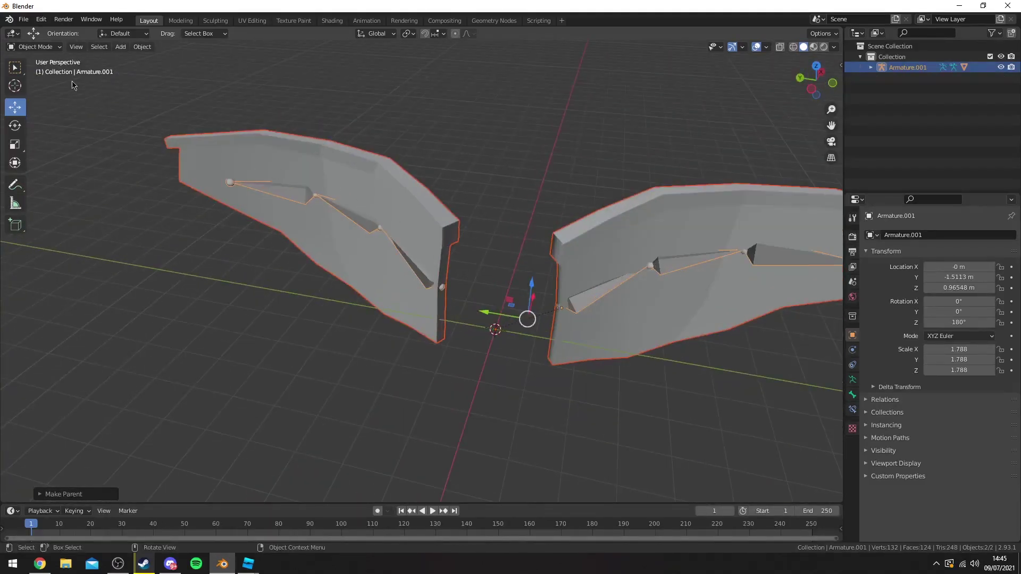
Step: Switch the armature to Pose Mode and rotate the +Y wing's root bone about the global Z axis to test the deformation
{"action": "left_click", "coordinate": [47, 48]}
{"action": "left_click", "coordinate": [40, 83]}
{"action": "scroll", "coordinate": [391, 253], "scroll_direction": "up", "scroll_amount": 2}
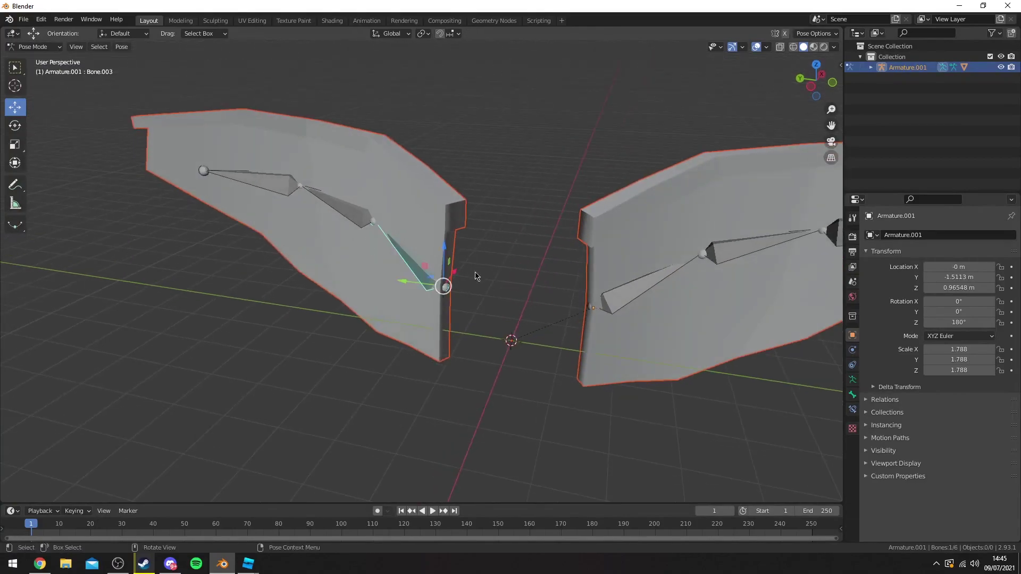
{"action": "middle_click_drag", "start_coordinate": [490, 273], "coordinate": [505, 252]}
{"action": "key", "text": "r"}
{"action": "key", "text": "z"}
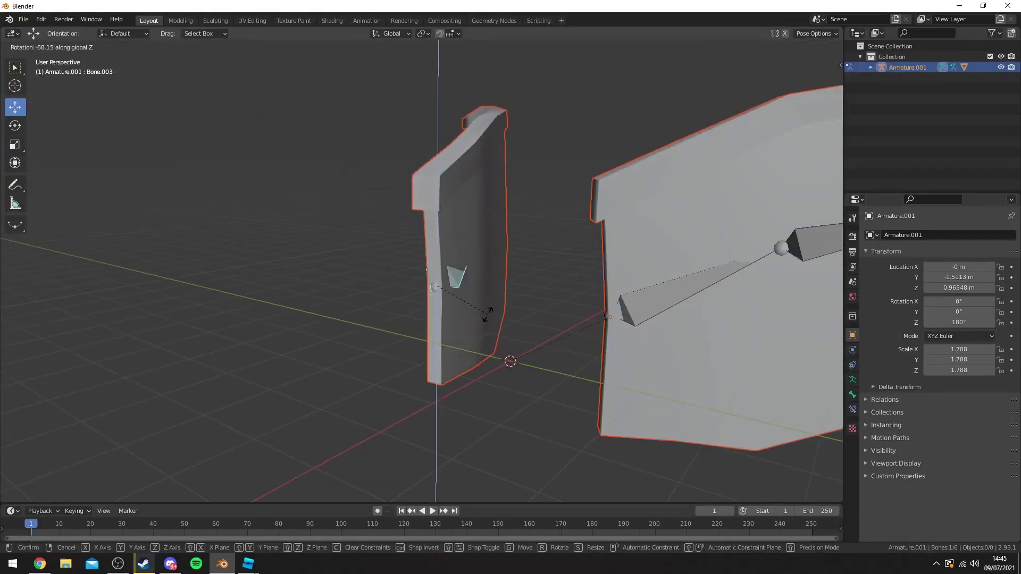
{"action": "left_click", "coordinate": [471, 277]}
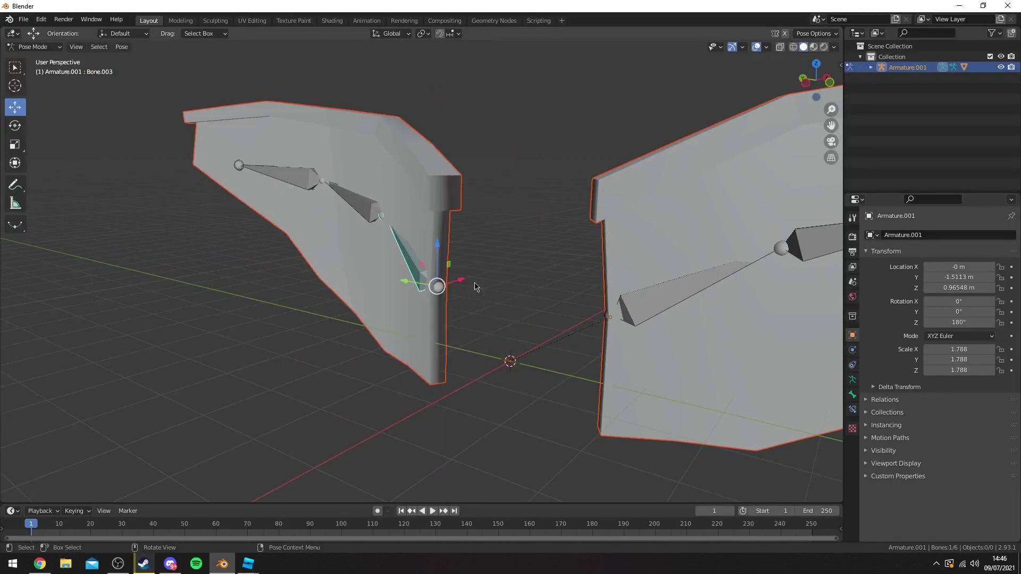
{"action": "middle_click_drag", "start_coordinate": [472, 277], "coordinate": [446, 279]}
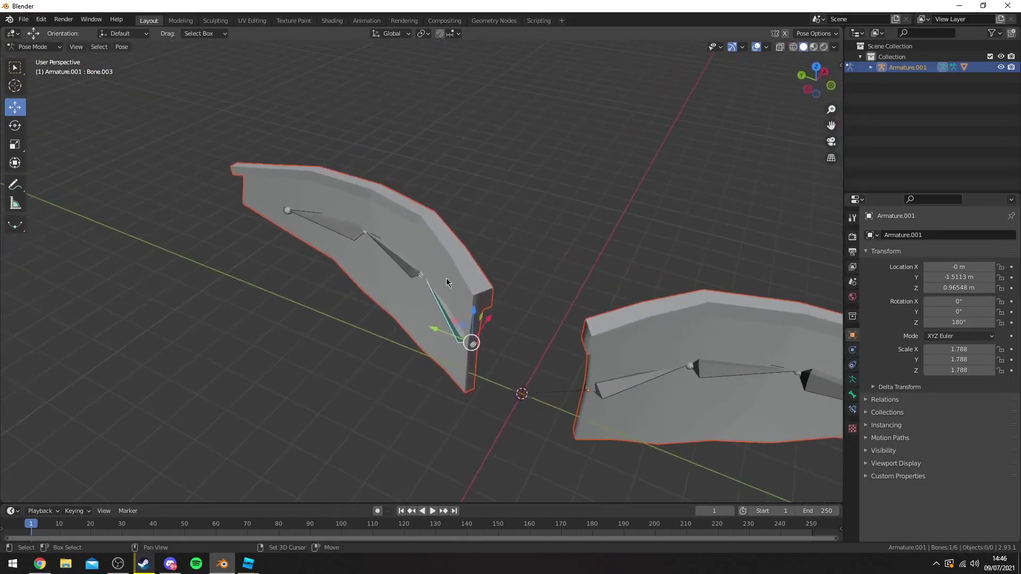
Step: Try rotating the +Y wing's middle bone about the Z axis to check how the mesh bends
{"action": "left_click", "coordinate": [399, 264]}
{"action": "key", "text": "r"}
{"action": "key", "text": "z"}
{"action": "key", "text": "Escape"}
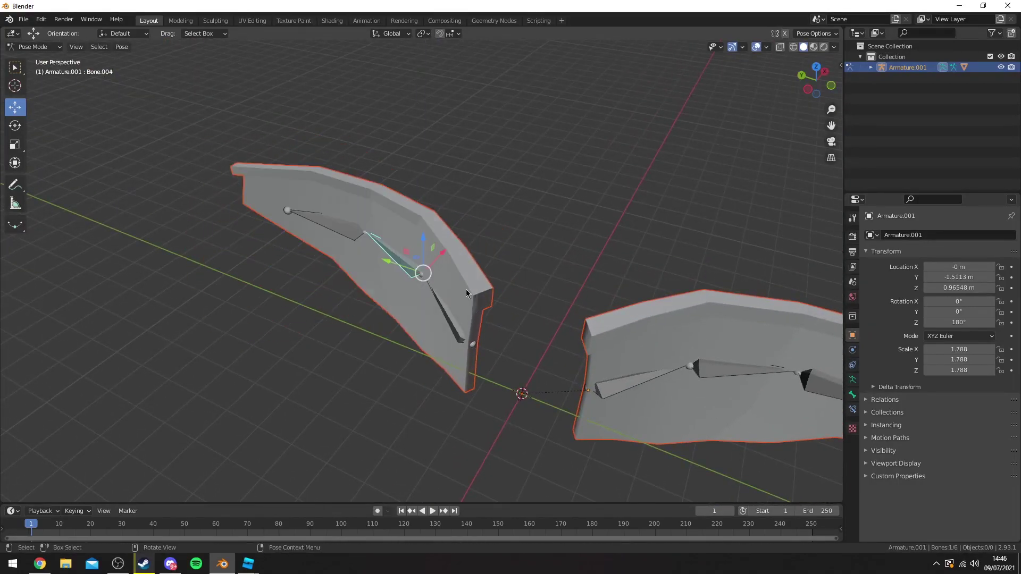
Step: Try rotating the +Y wing's tip bone about the global Z axis to check the bend
{"action": "left_click", "coordinate": [354, 237]}
{"action": "key", "text": "r"}
{"action": "key", "text": "z"}
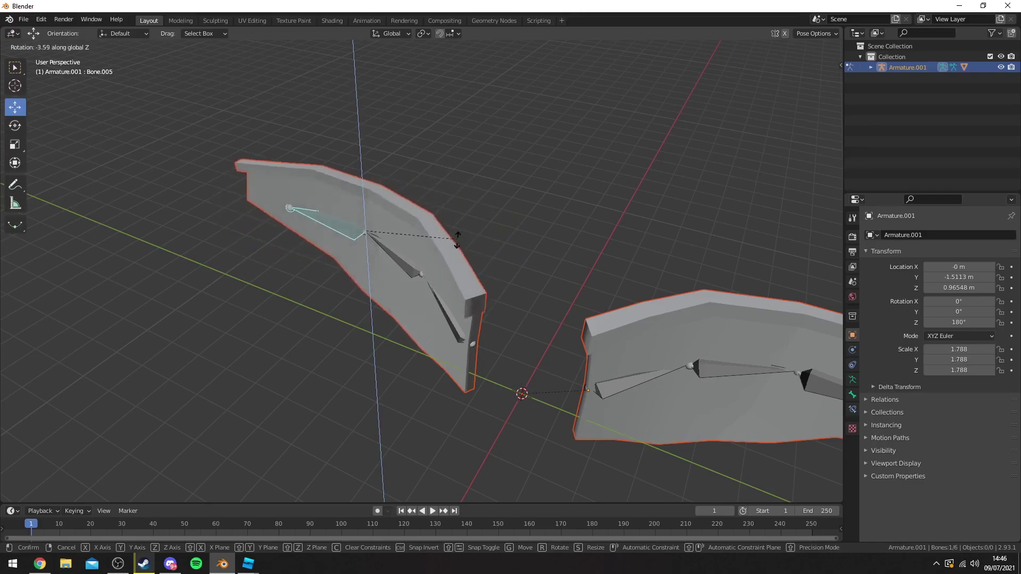
{"action": "right_click", "coordinate": [456, 242]}
{"action": "middle_click_drag", "start_coordinate": [457, 245], "coordinate": [485, 221]}
{"action": "left_click", "coordinate": [459, 239]}
{"action": "scroll", "coordinate": [490, 232], "scroll_direction": "up", "scroll_amount": 1}
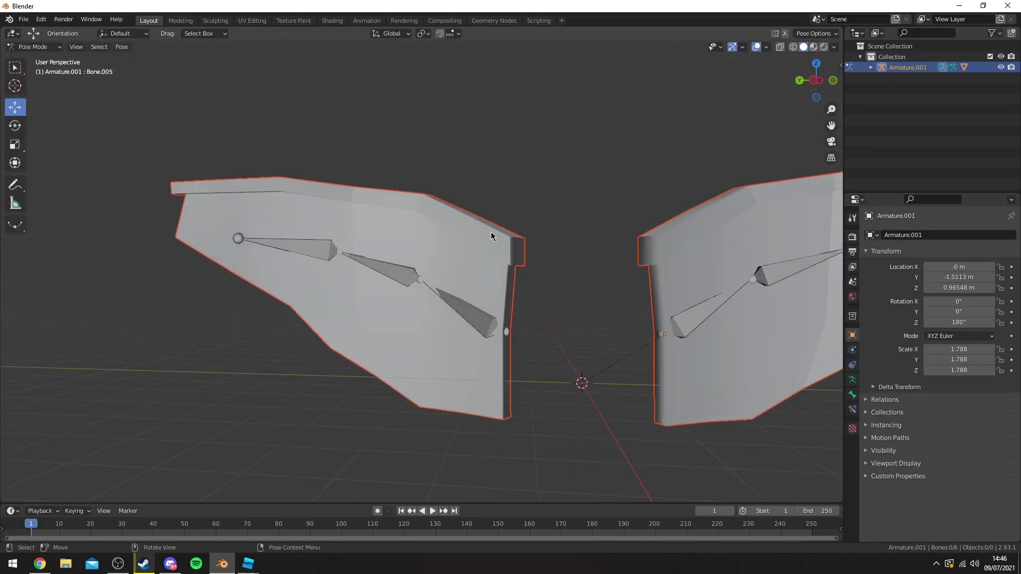
Step: Rotate the +Y wing's middle bone about the Z axis in Pose Mode and clear the bone selection
{"action": "key", "text": "shift+z"}
{"action": "key", "text": "shift+z"}
{"action": "middle_click_drag", "start_coordinate": [589, 242], "coordinate": [458, 292]}
{"action": "left_click", "coordinate": [411, 299]}
{"action": "key", "text": "r"}
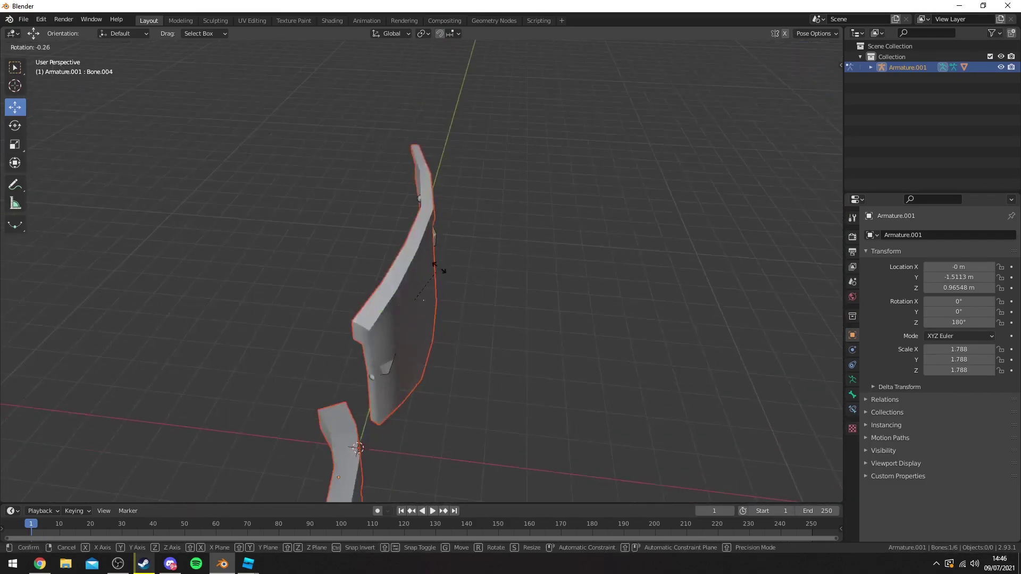
{"action": "key", "text": "z"}
{"action": "left_click", "coordinate": [442, 298]}
{"action": "middle_click_drag", "start_coordinate": [398, 266], "coordinate": [465, 245]}
{"action": "middle_click_drag", "start_coordinate": [414, 264], "coordinate": [438, 270]}
{"action": "left_click", "coordinate": [444, 268]}
Step: Return the armature to Object Mode and select the wing mesh
{"action": "left_click", "coordinate": [32, 47]}
{"action": "left_click", "coordinate": [29, 61]}
{"action": "left_click", "coordinate": [439, 259]}
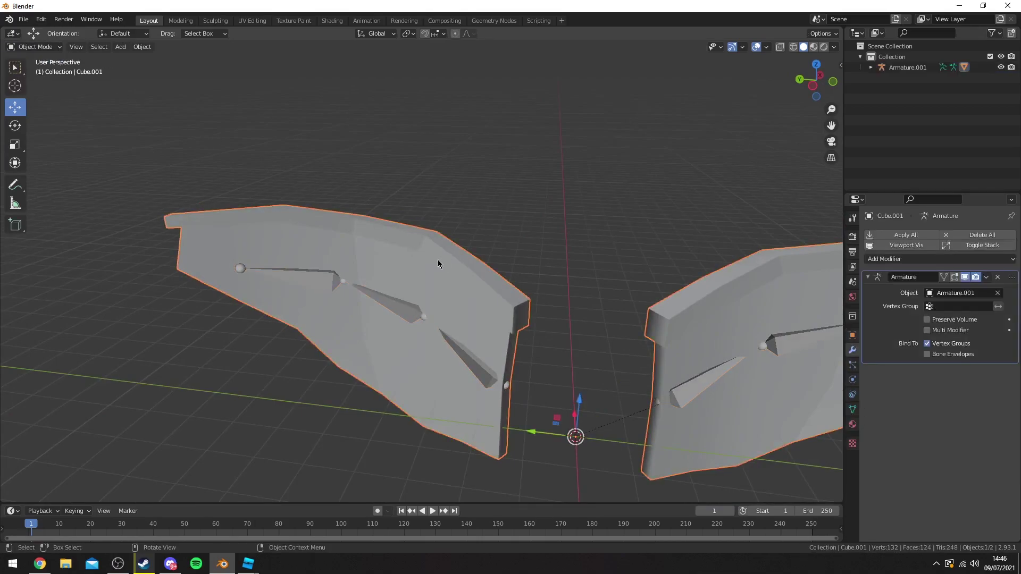
Step: Examine the rigged wing mesh in Edit Mode and Object Mode from several angles
{"action": "key", "text": "Tab"}
{"action": "middle_click_drag", "start_coordinate": [456, 239], "coordinate": [488, 205]}
{"action": "key", "text": "Tab"}
{"action": "left_click", "coordinate": [488, 205]}
{"action": "middle_click_drag", "start_coordinate": [377, 192], "coordinate": [535, 189]}
{"action": "left_click", "coordinate": [451, 251]}
{"action": "left_click", "coordinate": [501, 155]}
{"action": "left_click", "coordinate": [463, 327]}
{"action": "middle_click_drag", "start_coordinate": [458, 260], "coordinate": [534, 245]}
{"action": "left_click", "coordinate": [463, 255]}
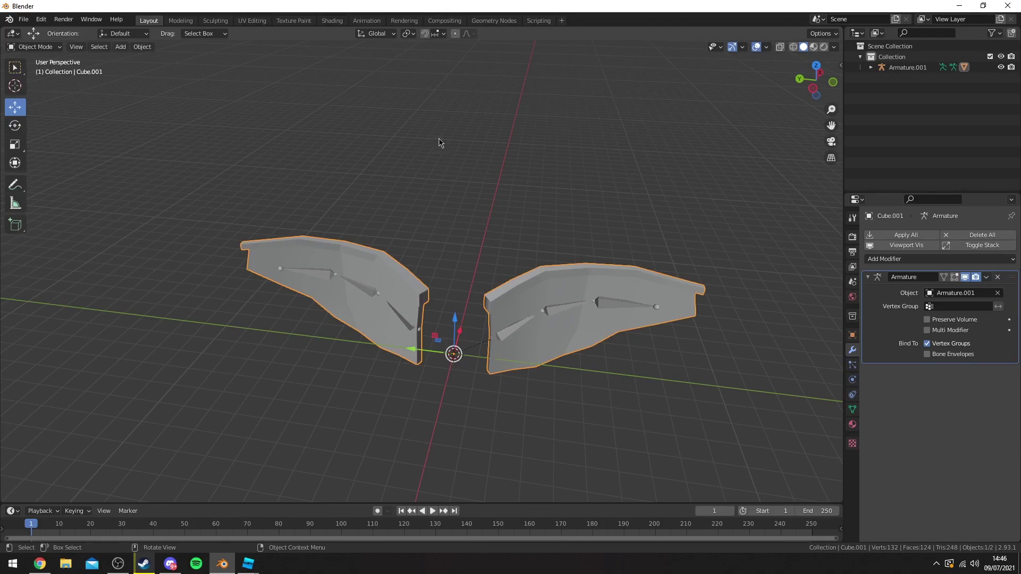
{"action": "middle_click_drag", "start_coordinate": [392, 142], "coordinate": [124, 93]}
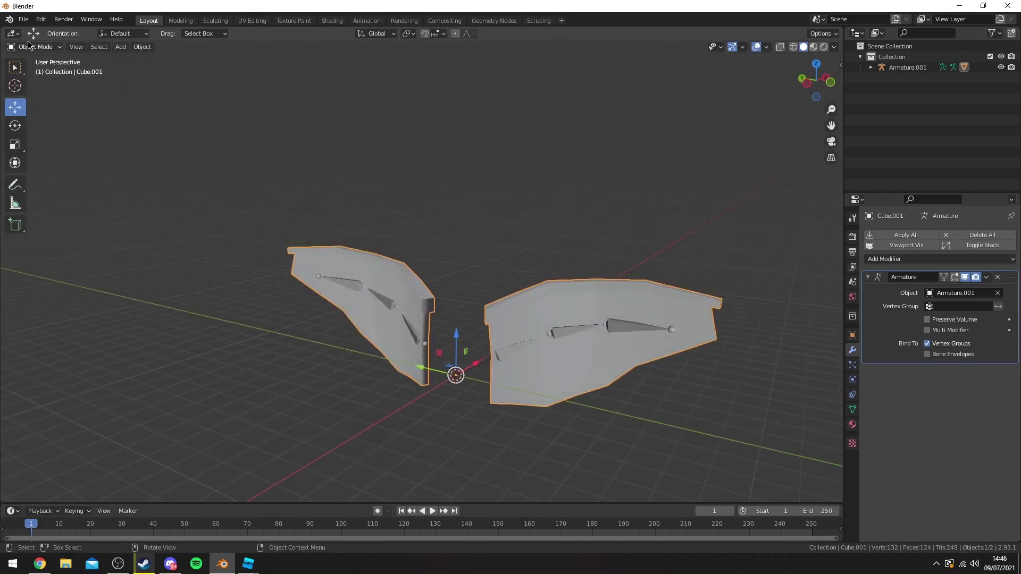
Step: Set up an FBX export limited to selected objects, with only Armature, Mesh and Other as object types
{"action": "left_click", "coordinate": [24, 19]}
{"action": "mouse_move", "coordinate": [65, 177]}
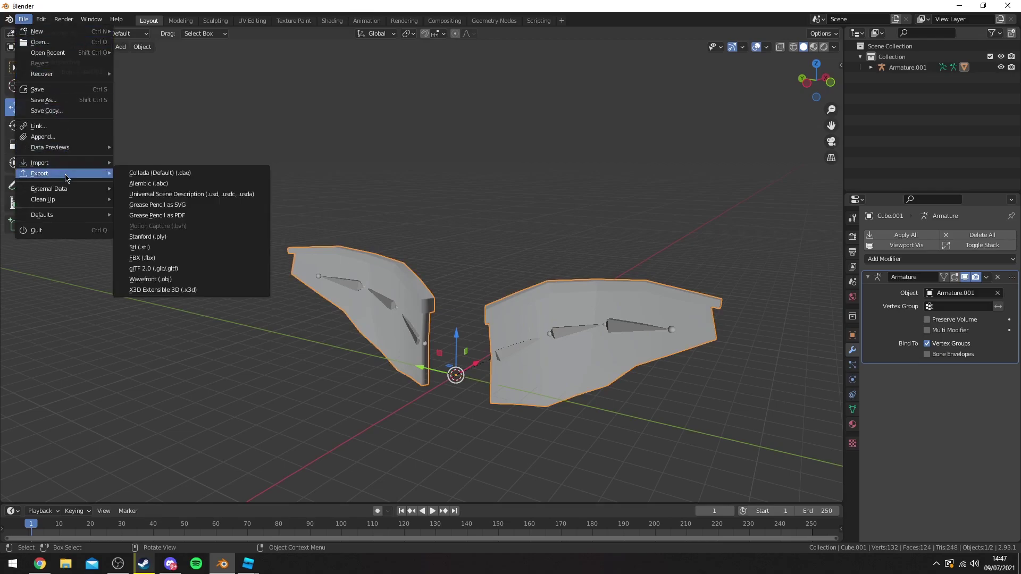
{"action": "left_click", "coordinate": [141, 259]}
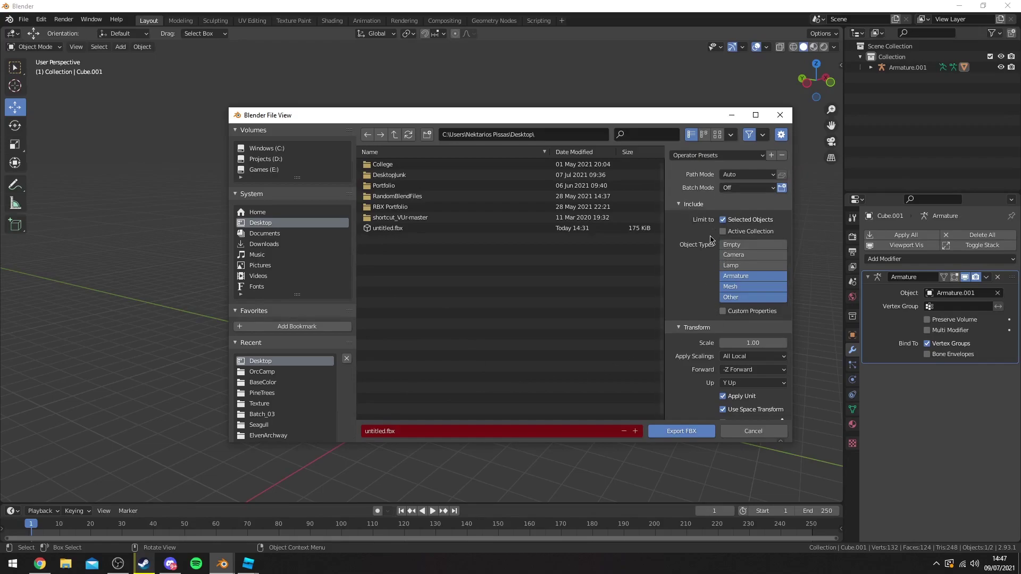
{"action": "left_click", "coordinate": [739, 265]}
{"action": "left_click", "coordinate": [740, 255]}
{"action": "left_click", "coordinate": [740, 245]}
{"action": "left_click", "coordinate": [741, 256], "text": "shift"}
{"action": "left_click", "coordinate": [742, 267], "text": "shift"}
{"action": "left_click", "coordinate": [741, 278], "text": "shift"}
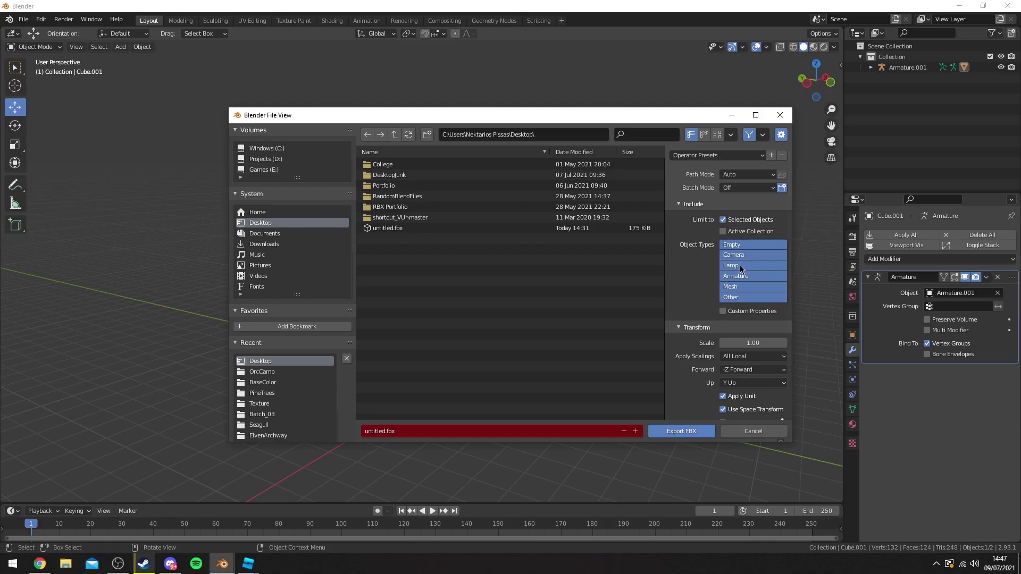
{"action": "left_click", "coordinate": [740, 266], "text": "shift"}
{"action": "left_click", "coordinate": [740, 257], "text": "shift"}
{"action": "left_click", "coordinate": [739, 246], "text": "shift"}
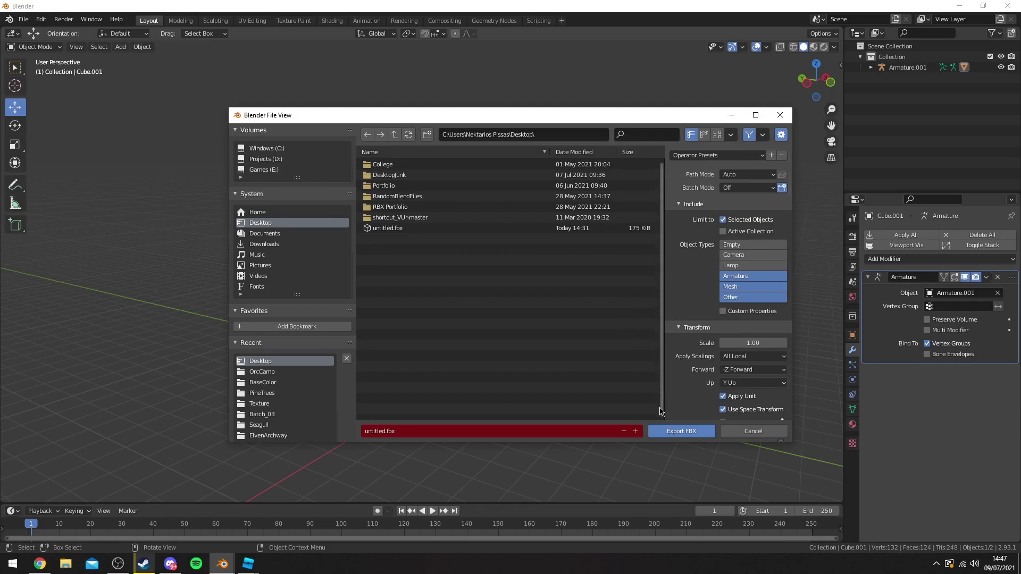
Step: Export the wings to the Desktop folder as untitled.fbx, overwriting the existing file
{"action": "left_click", "coordinate": [672, 437]}
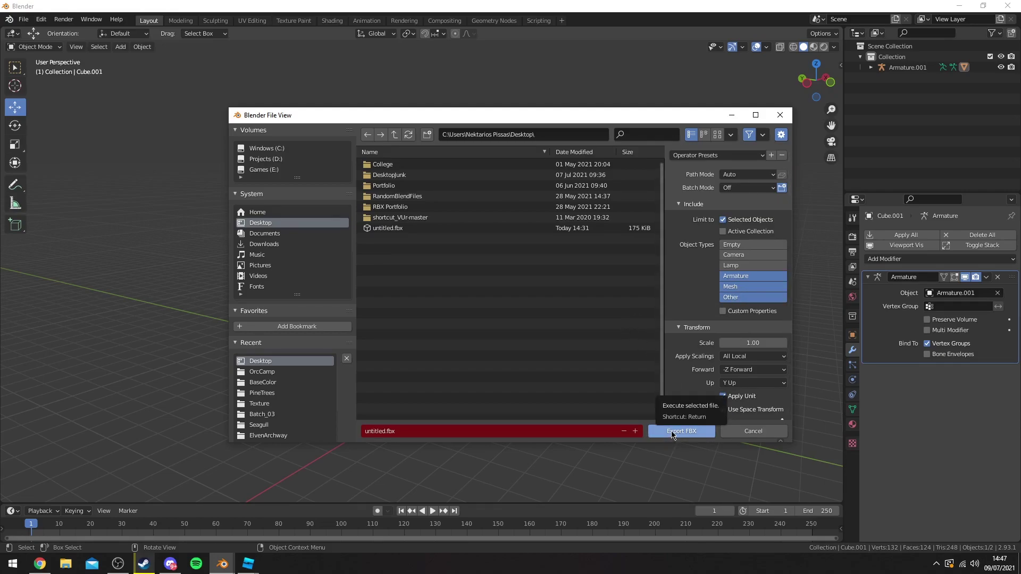
{"action": "left_click", "coordinate": [672, 436]}
{"action": "middle_click_drag", "start_coordinate": [493, 227], "coordinate": [597, 237]}
{"action": "left_click", "coordinate": [597, 236]}
{"action": "middle_click_drag", "start_coordinate": [537, 269], "coordinate": [528, 228]}
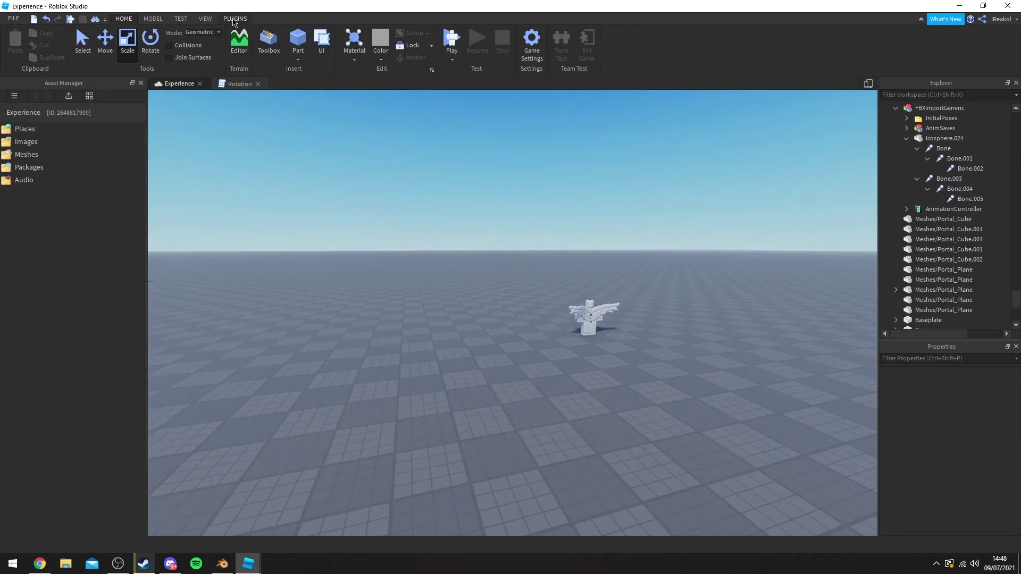
Step: Switch to Roblox Studio and view the avatar types offered by the Avatar Importer, including Custom
{"action": "left_click", "coordinate": [236, 19]}
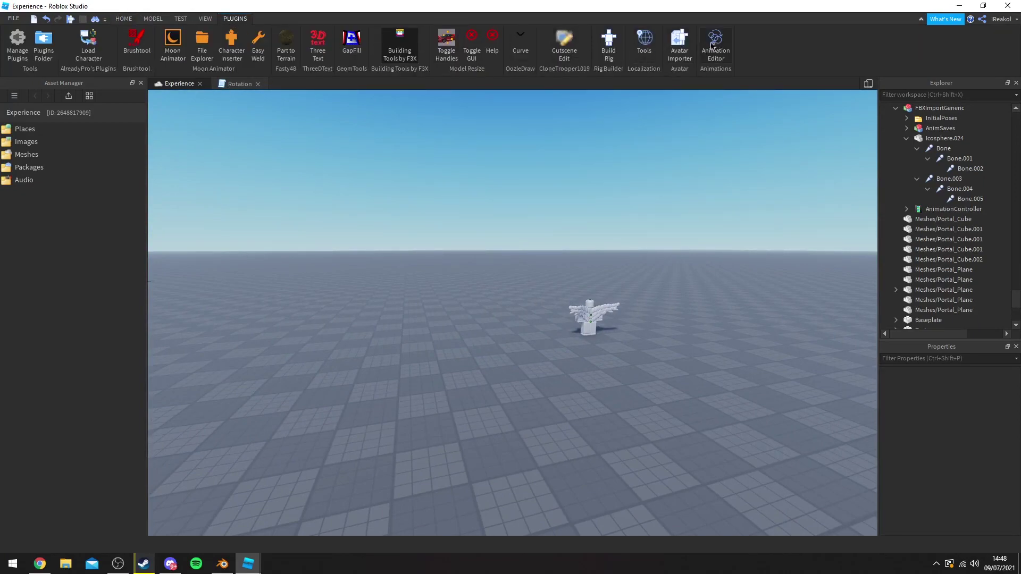
{"action": "left_click", "coordinate": [684, 46]}
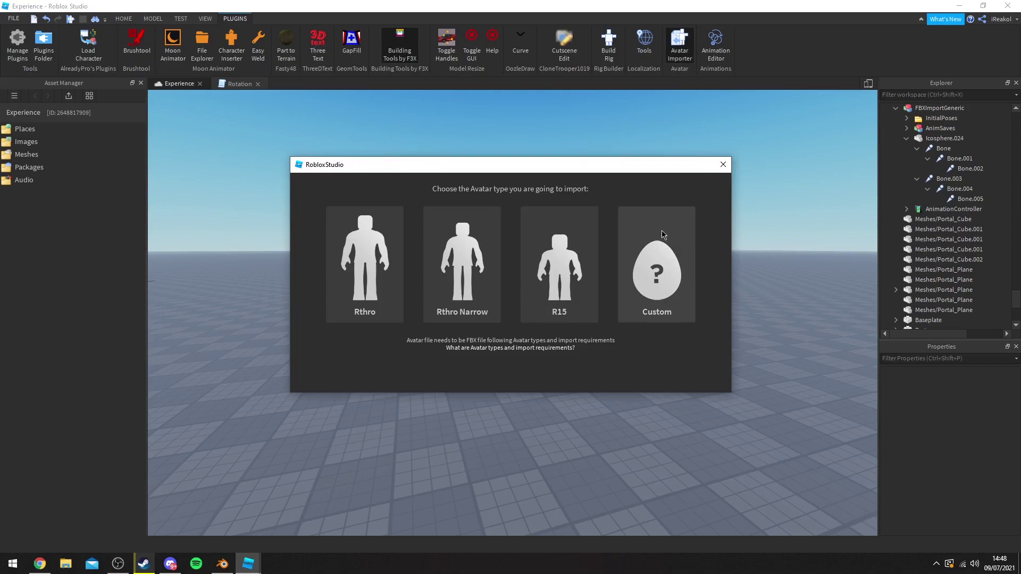
{"action": "left_click", "coordinate": [722, 169]}
Step: Select the imported FBXImportGeneric wing model and examine how it sits on the character's back
{"action": "scroll", "coordinate": [606, 244], "scroll_direction": "up", "scroll_amount": 6}
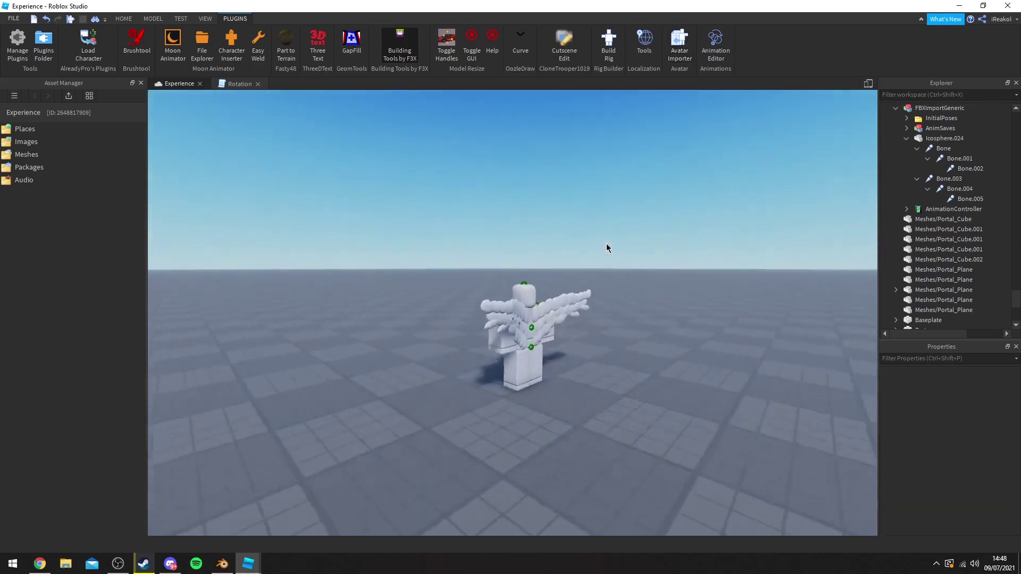
{"action": "right_click_drag", "start_coordinate": [562, 322], "coordinate": [564, 315]}
{"action": "scroll", "coordinate": [563, 316], "scroll_direction": "down", "scroll_amount": 5}
{"action": "scroll", "coordinate": [562, 316], "scroll_direction": "up", "scroll_amount": 5}
{"action": "scroll", "coordinate": [563, 315], "scroll_direction": "down", "scroll_amount": 3}
{"action": "left_click", "coordinate": [554, 317]}
{"action": "scroll", "coordinate": [548, 318], "scroll_direction": "down", "scroll_amount": 3}
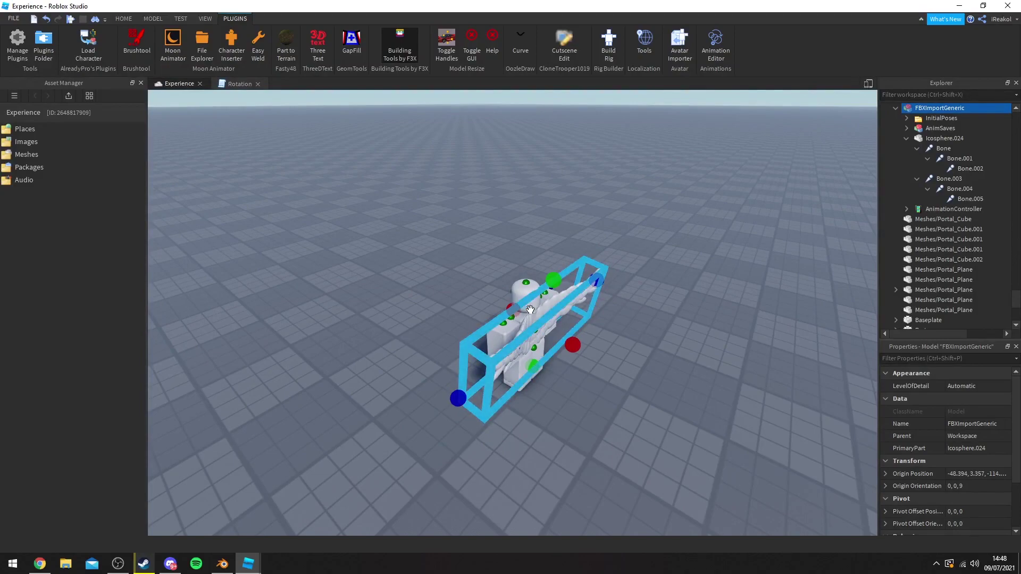
{"action": "scroll", "coordinate": [676, 188], "scroll_direction": "up", "scroll_amount": 6}
{"action": "right_click_drag", "start_coordinate": [676, 188], "coordinate": [676, 187]}
{"action": "scroll", "coordinate": [676, 187], "scroll_direction": "down", "scroll_amount": 4}
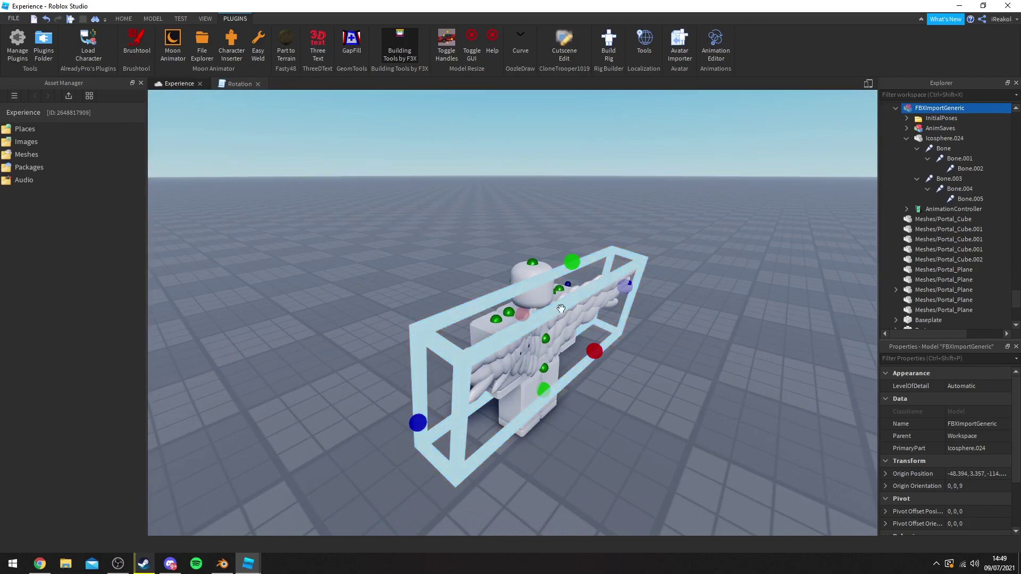
{"action": "scroll", "coordinate": [585, 293], "scroll_direction": "down", "scroll_amount": 3}
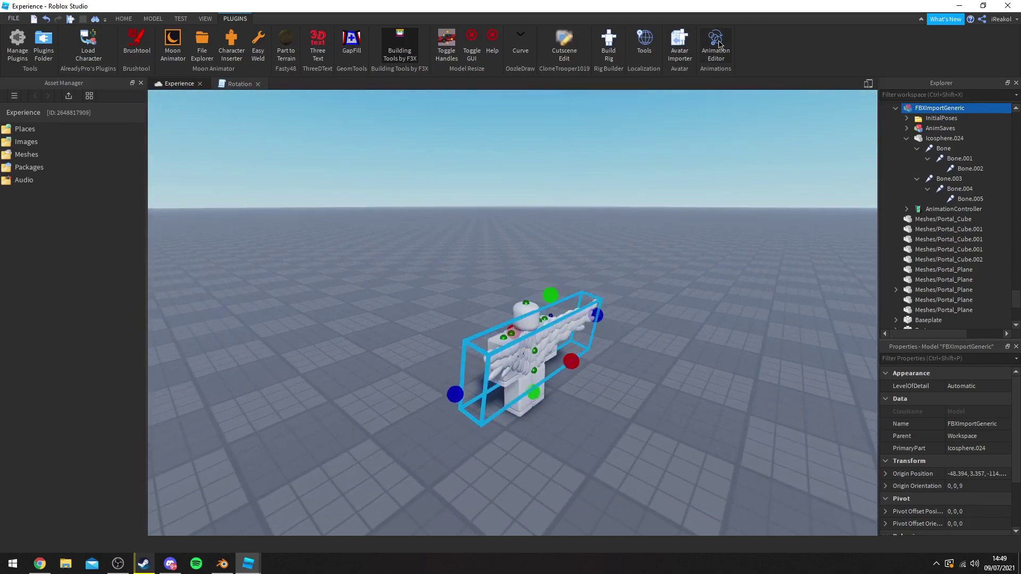
Step: Open the wing model in the Animation Editor and create a new animation named Adjhwahdkwa
{"action": "left_click", "coordinate": [717, 44]}
{"action": "scroll", "coordinate": [589, 241], "scroll_direction": "up", "scroll_amount": 3}
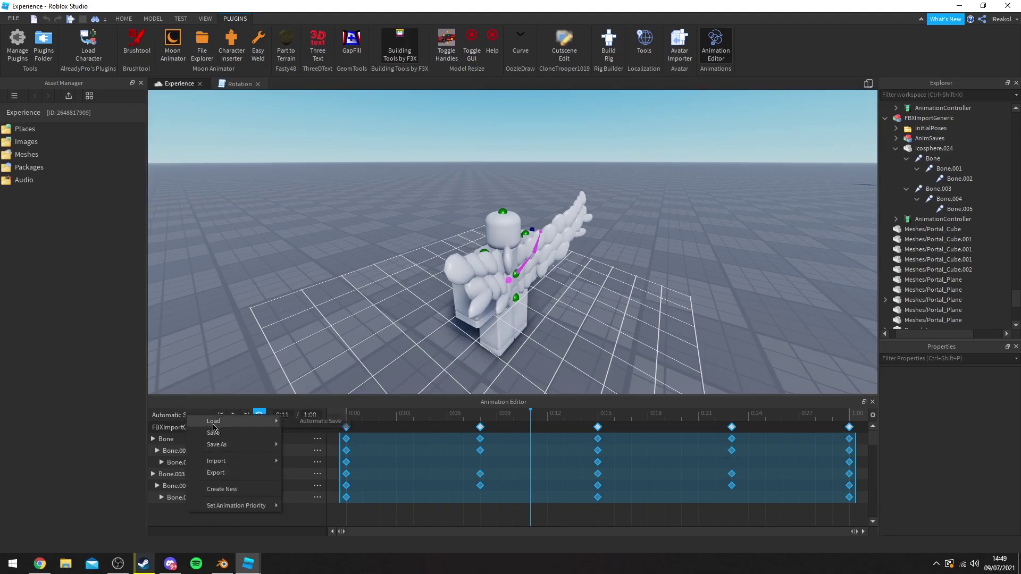
{"action": "left_click", "coordinate": [232, 490]}
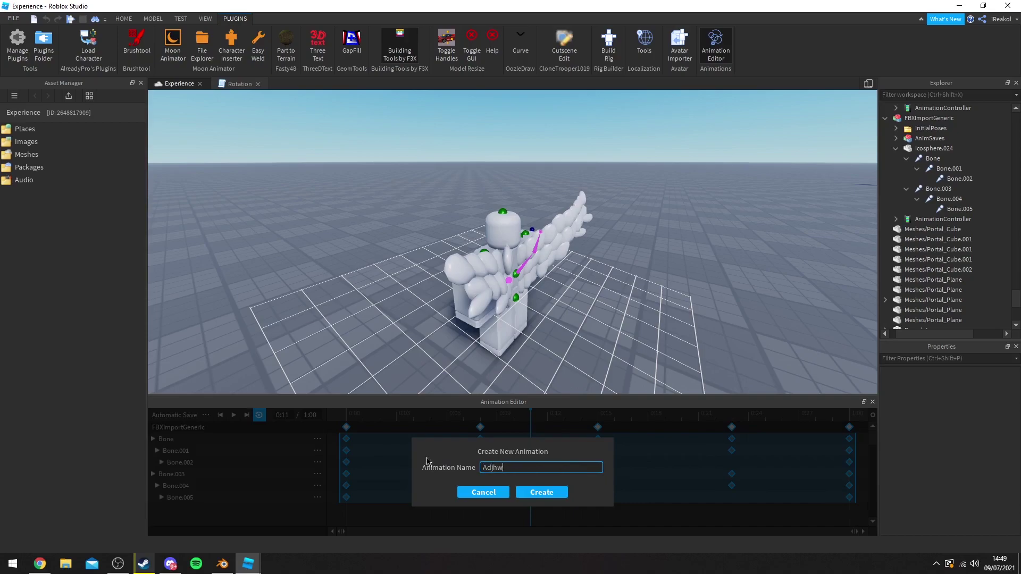
{"action": "left_click", "coordinate": [542, 491]}
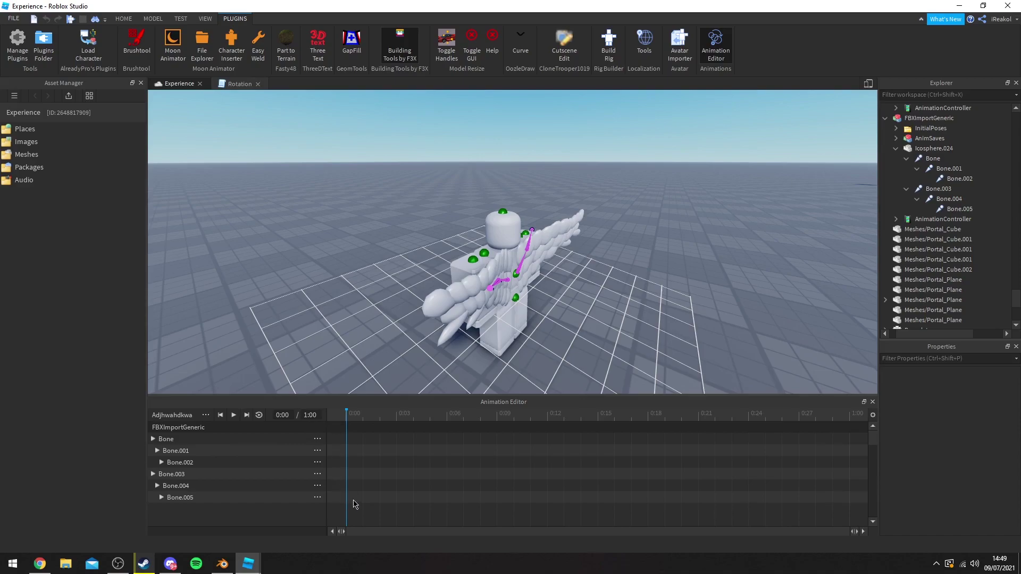
Step: Rotate the wing root bones Bone and Bone.003 to key the starting pose at 0:00
{"action": "left_click", "coordinate": [170, 439]}
{"action": "scroll", "coordinate": [557, 313], "scroll_direction": "up", "scroll_amount": 3}
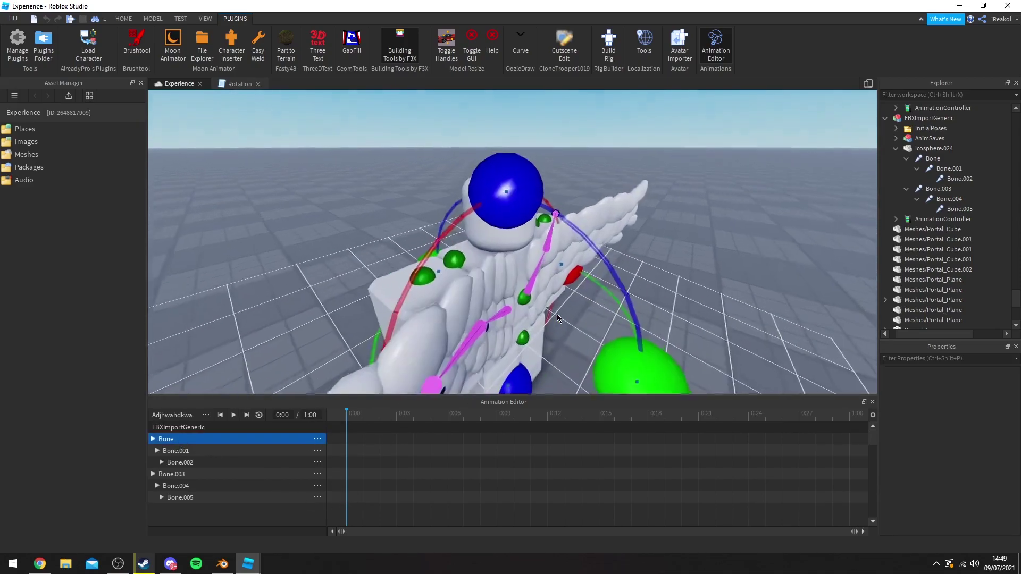
{"action": "scroll", "coordinate": [558, 314], "scroll_direction": "down", "scroll_amount": 2}
{"action": "mouse_move", "coordinate": [569, 316]}
{"action": "left_mouse_down"}
{"action": "mouse_move", "coordinate": [570, 336]}
{"action": "mouse_move", "coordinate": [565, 313]}
{"action": "mouse_move", "coordinate": [549, 321]}
{"action": "mouse_move", "coordinate": [564, 314]}
{"action": "left_mouse_up"}
{"action": "left_click", "coordinate": [195, 475]}
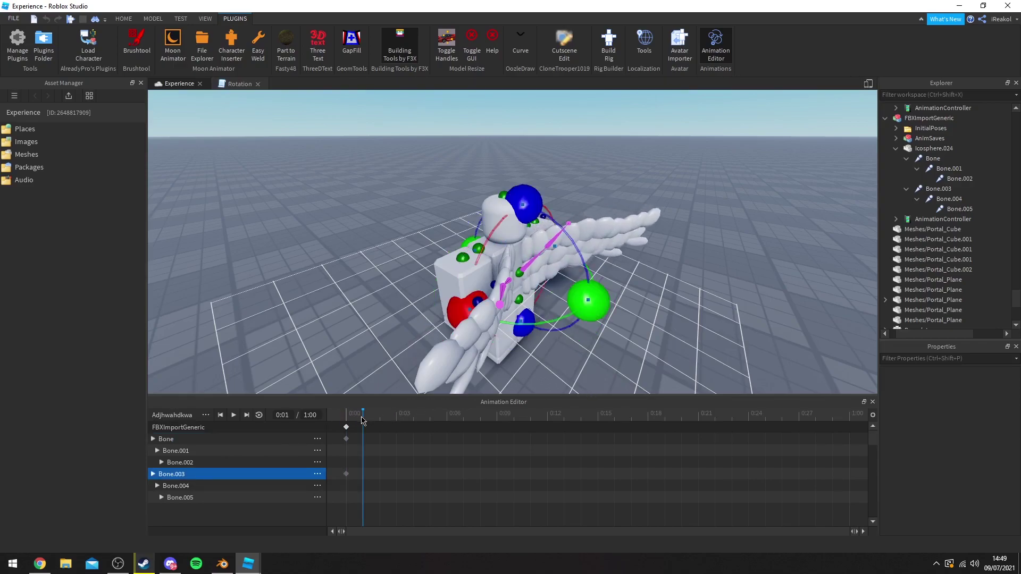
Step: Key a second wing pose at 0:08 by rotating Bone.003 and Bone
{"action": "left_click_drag", "start_coordinate": [582, 296], "coordinate": [561, 349]}
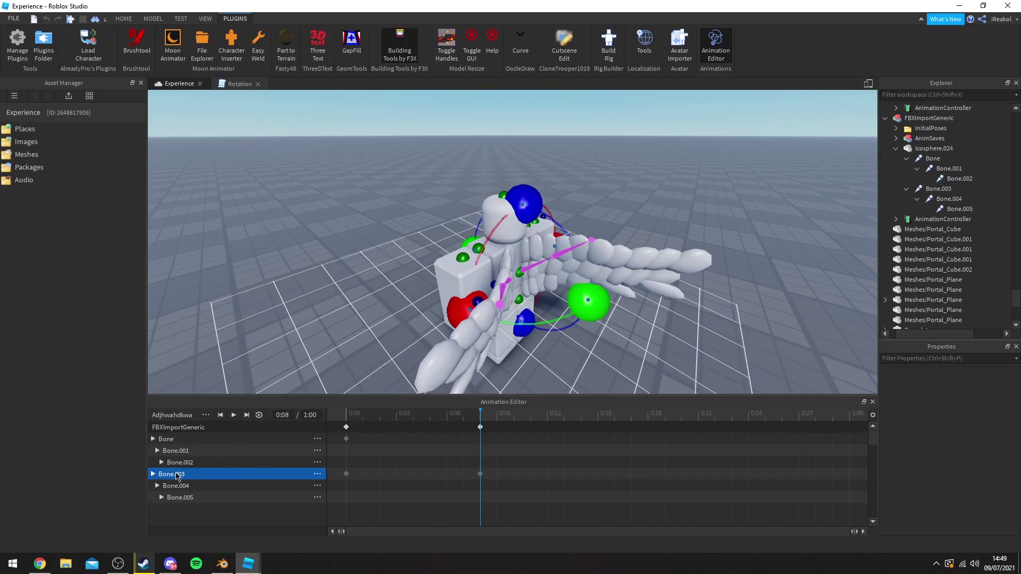
{"action": "left_click", "coordinate": [179, 440]}
{"action": "mouse_move", "coordinate": [572, 298]}
{"action": "left_mouse_down"}
{"action": "mouse_move", "coordinate": [581, 274]}
{"action": "mouse_move", "coordinate": [583, 283]}
{"action": "left_mouse_up"}
{"action": "right_click_drag", "start_coordinate": [583, 283], "coordinate": [580, 284]}
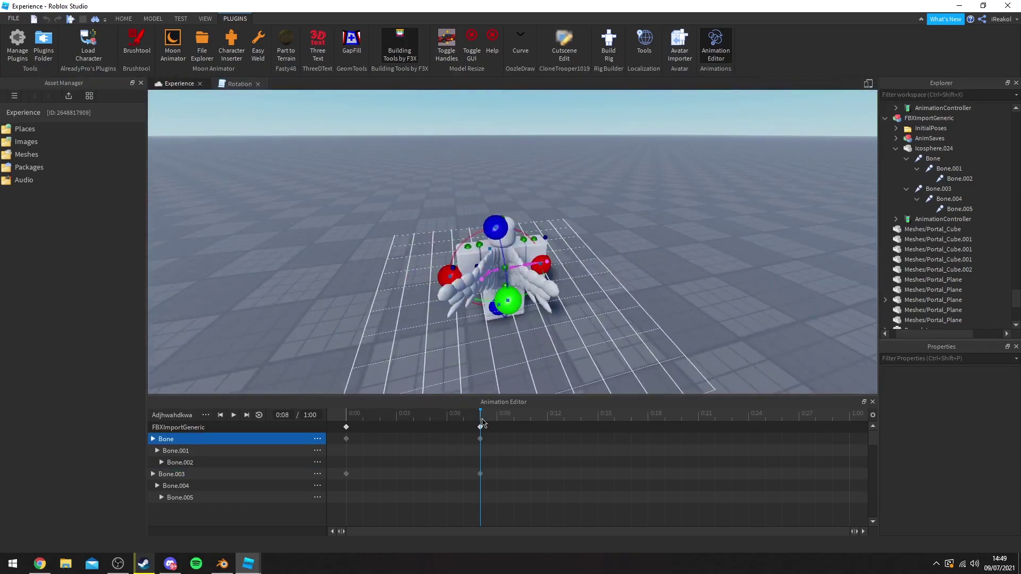
Step: Rotate Bone and Bone.003 to key a spread-wing pose at 0:15, and play the animation from the start
{"action": "left_click_drag", "start_coordinate": [532, 292], "coordinate": [395, 377]}
{"action": "left_click", "coordinate": [183, 477]}
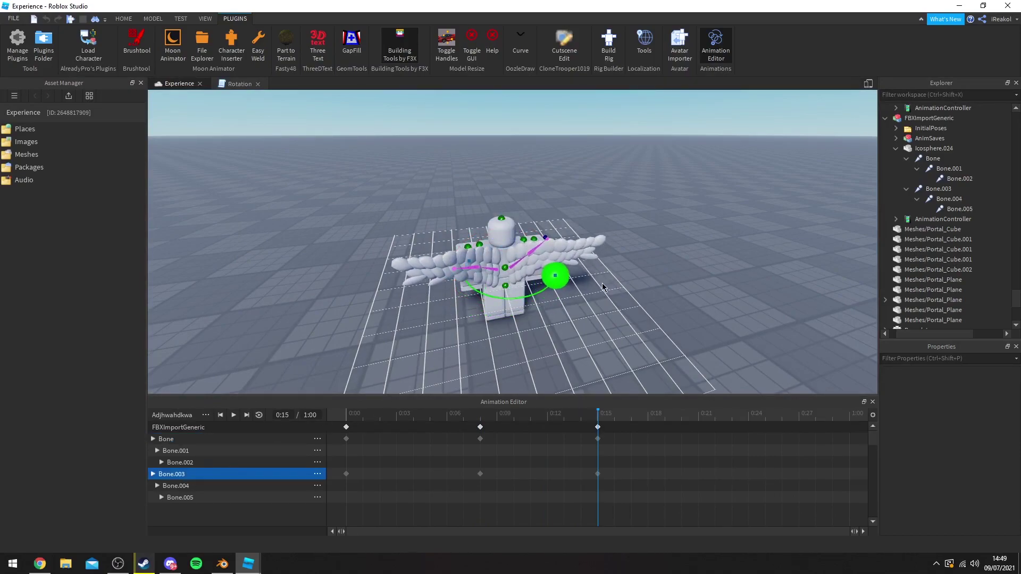
{"action": "left_click_drag", "start_coordinate": [599, 413], "coordinate": [282, 422]}
{"action": "left_click", "coordinate": [234, 415]}
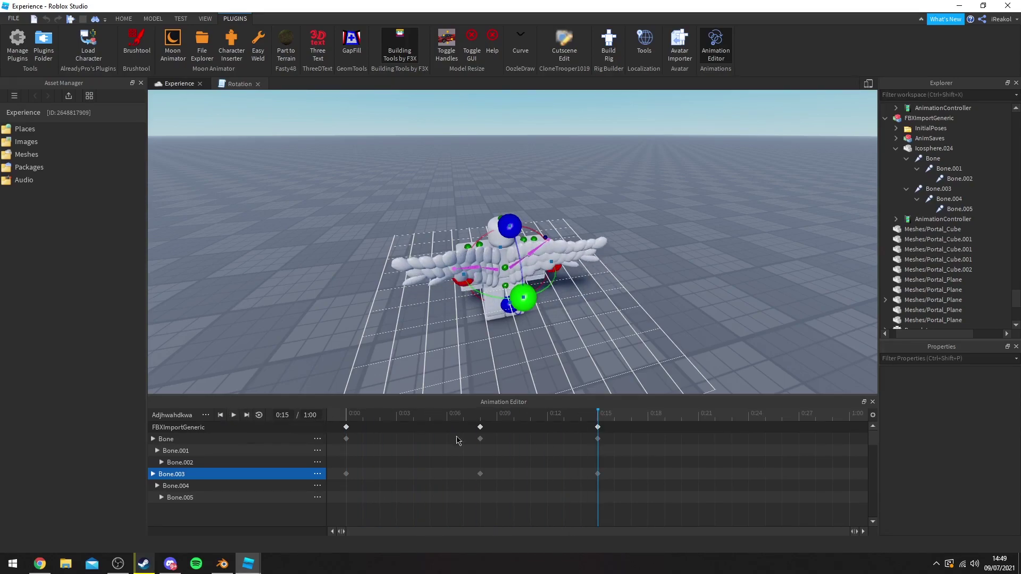
Step: Select all the keyframes and stretch them along the timeline so the last one falls at 1:00
{"action": "left_click_drag", "start_coordinate": [633, 494], "coordinate": [338, 424]}
{"action": "left_click_drag", "start_coordinate": [413, 499], "coordinate": [329, 429]}
{"action": "left_click_drag", "start_coordinate": [645, 500], "coordinate": [336, 420]}
{"action": "left_click_drag", "start_coordinate": [606, 446], "coordinate": [856, 446]}
{"action": "left_click", "coordinate": [662, 474]}
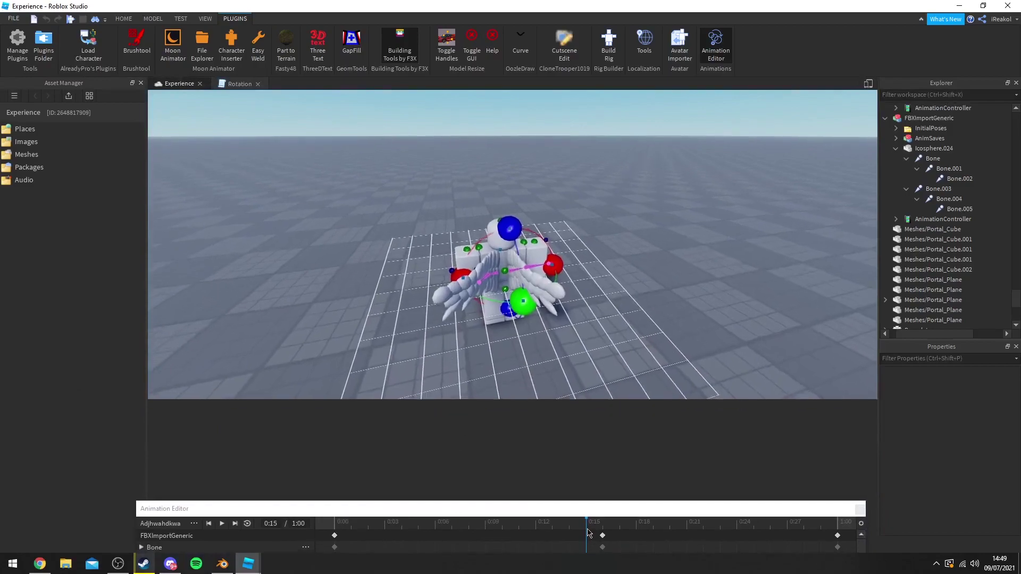
Step: Play the looping animation from the start and examine the flapping wings from several angles and distances
{"action": "left_click_drag", "start_coordinate": [600, 416], "coordinate": [321, 428]}
{"action": "left_click", "coordinate": [233, 416]}
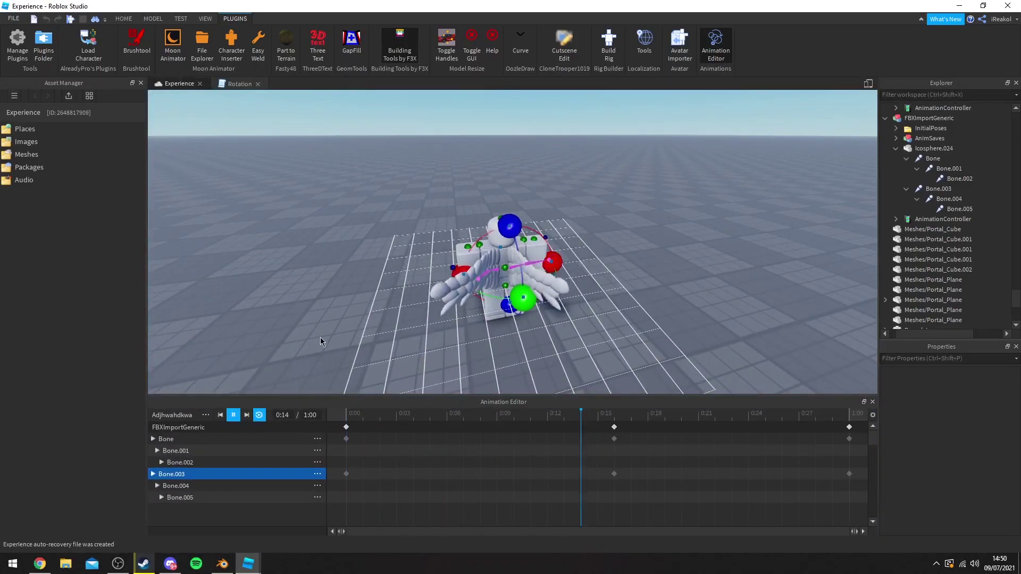
{"action": "key", "text": "d"}
{"action": "right_click_drag", "start_coordinate": [607, 267], "coordinate": [608, 267]}
{"action": "key", "text": "w"}
{"action": "key", "text": "a"}
{"action": "scroll", "coordinate": [608, 267], "scroll_direction": "down", "scroll_amount": 5}
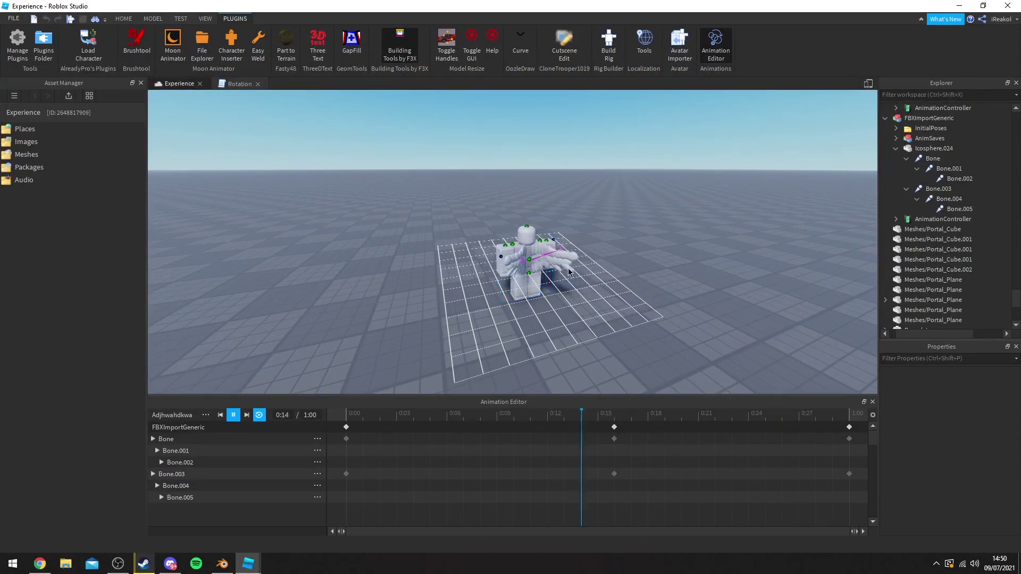
{"action": "scroll", "coordinate": [619, 333], "scroll_direction": "up", "scroll_amount": 5}
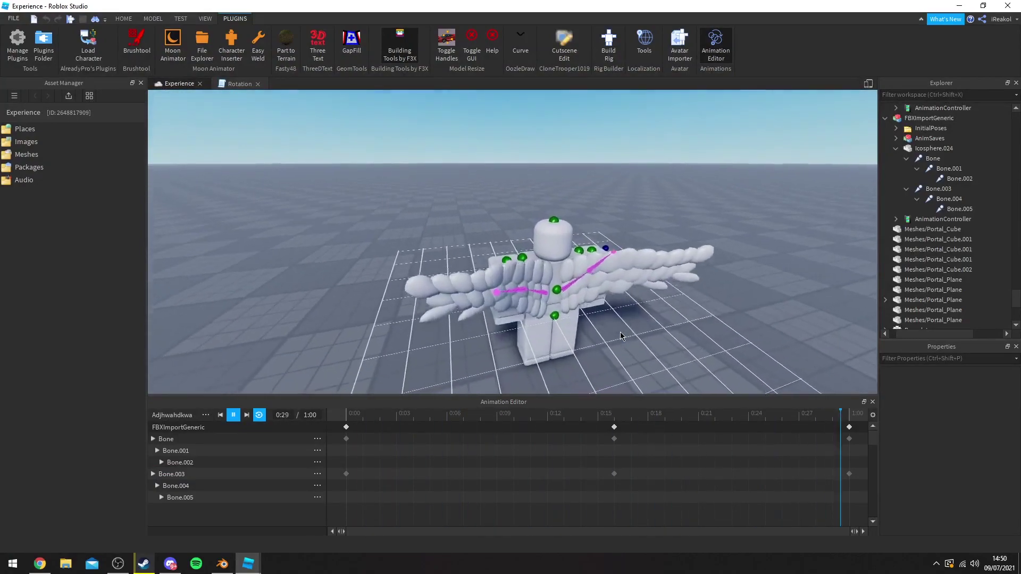
{"action": "scroll", "coordinate": [621, 332], "scroll_direction": "down", "scroll_amount": 2}
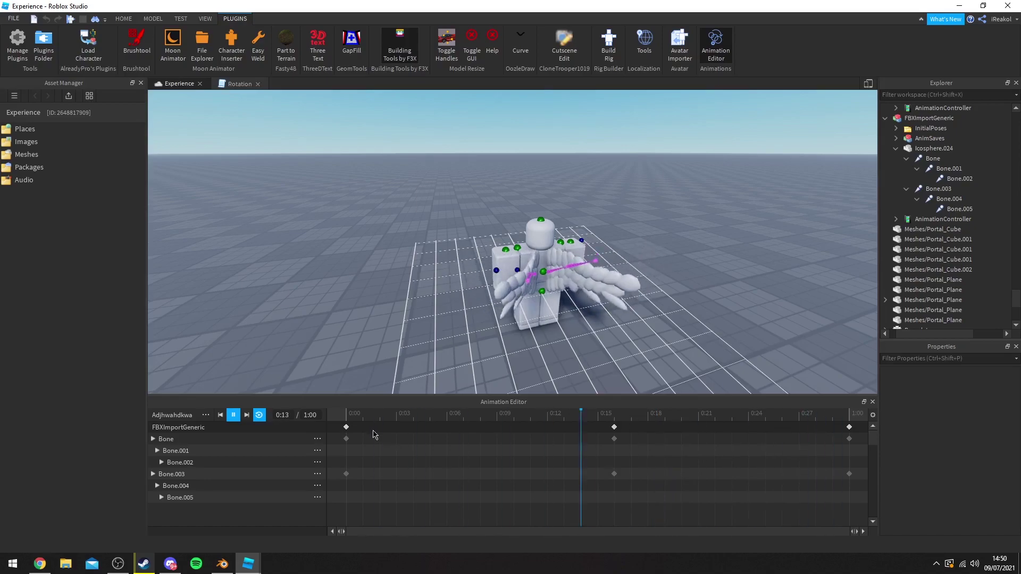
{"action": "right_click_drag", "start_coordinate": [515, 251], "coordinate": [515, 251]}
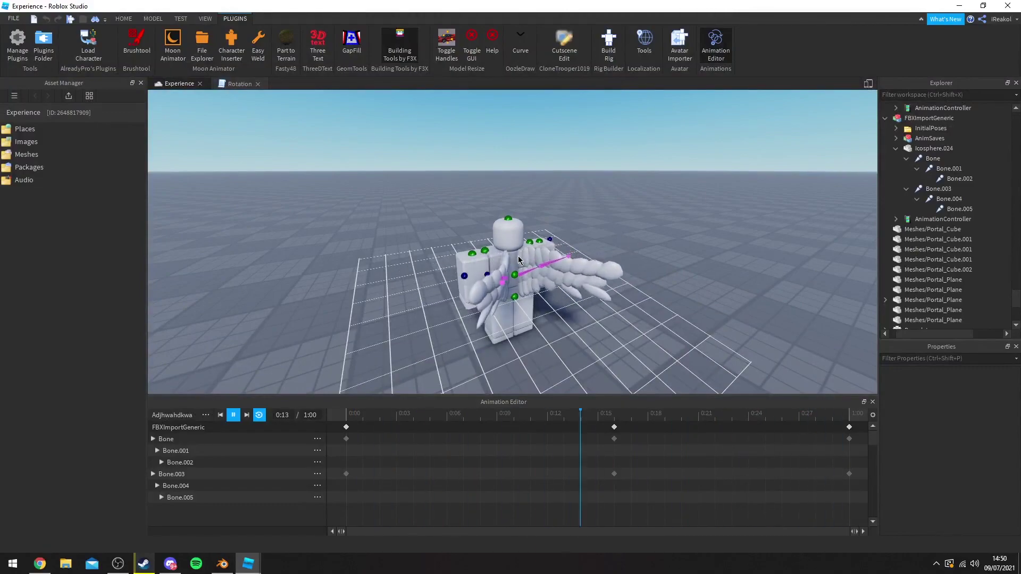
{"action": "right_click_drag", "start_coordinate": [516, 246], "coordinate": [517, 245]}
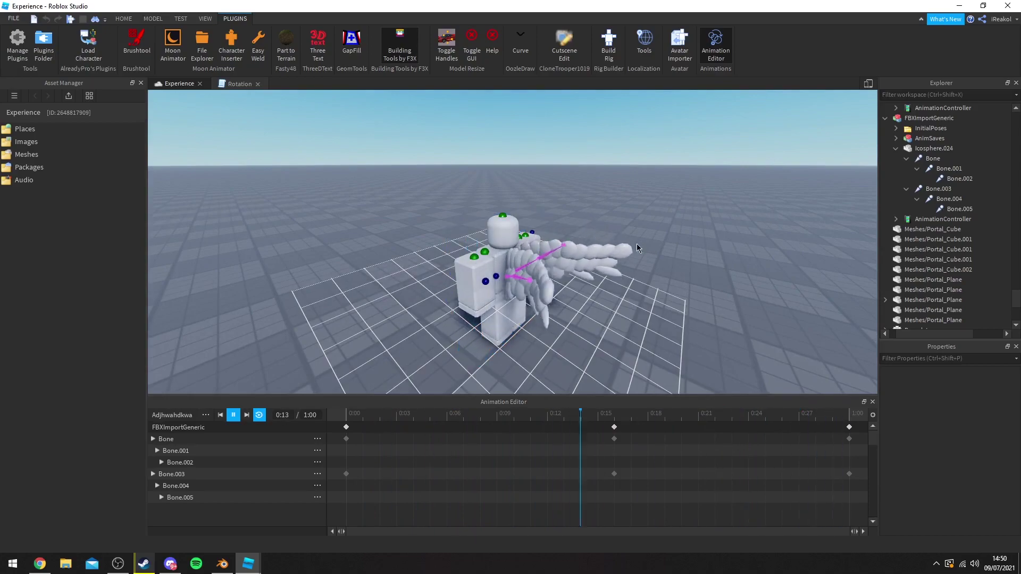
{"action": "right_click_drag", "start_coordinate": [636, 243], "coordinate": [636, 243]}
{"action": "scroll", "coordinate": [637, 243], "scroll_direction": "up", "scroll_amount": 3}
{"action": "scroll", "coordinate": [637, 243], "scroll_direction": "down", "scroll_amount": 4}
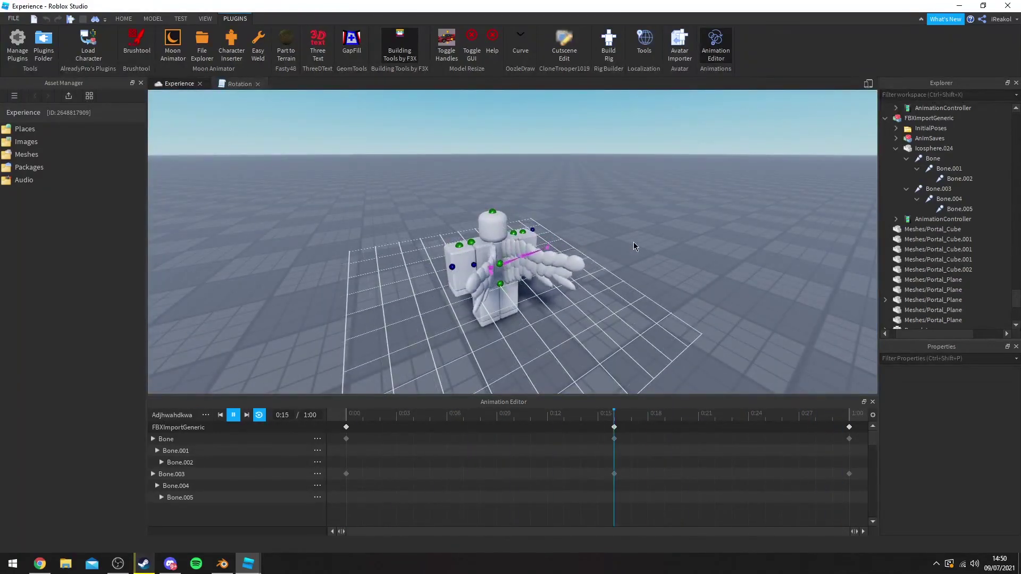